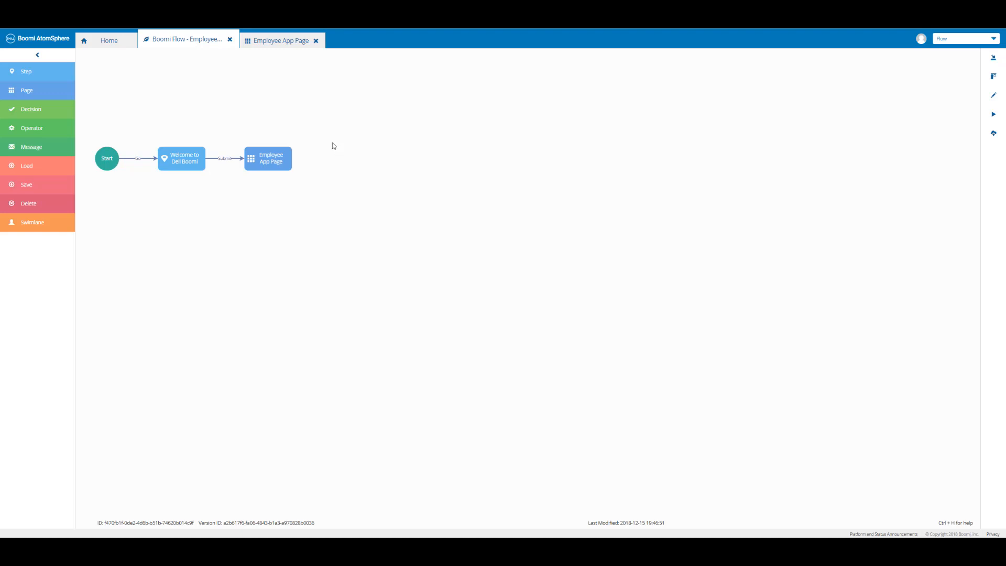
# Add a new container named Office Location/Work Phone to the main container of the Employee App Page and save the page.
pyautogui.click(282, 42)
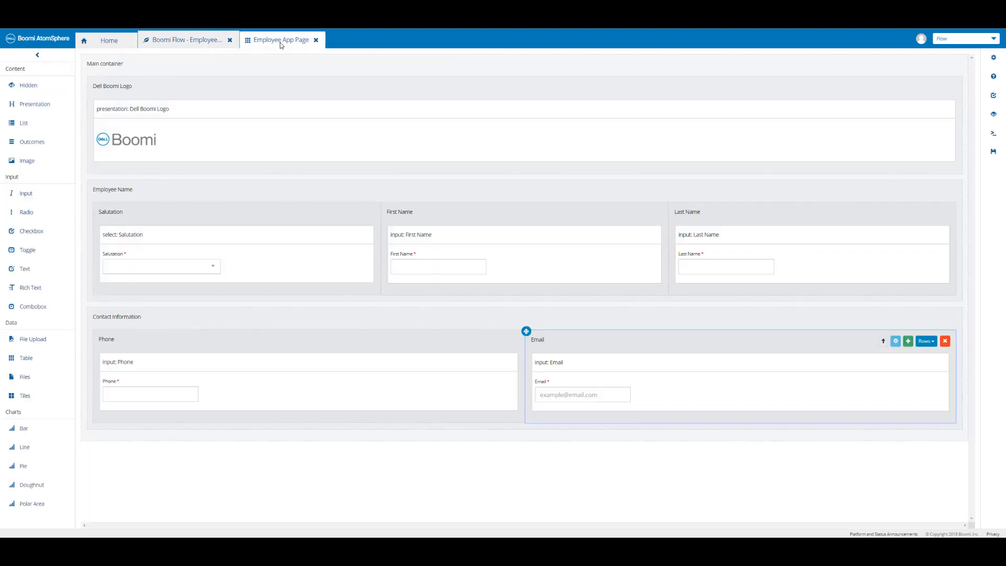
pyautogui.click(259, 68)
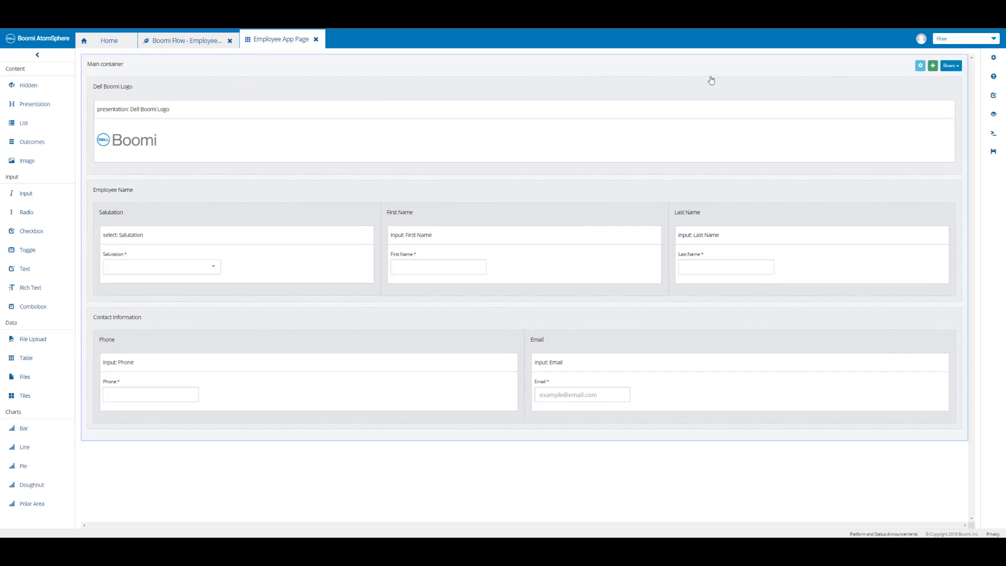
pyautogui.click(933, 67)
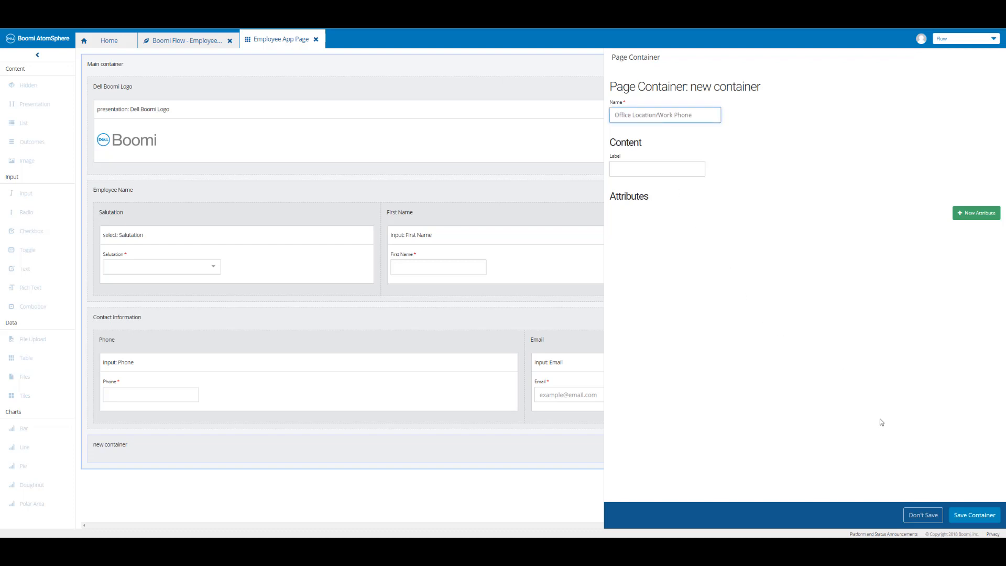
pyautogui.click(969, 518)
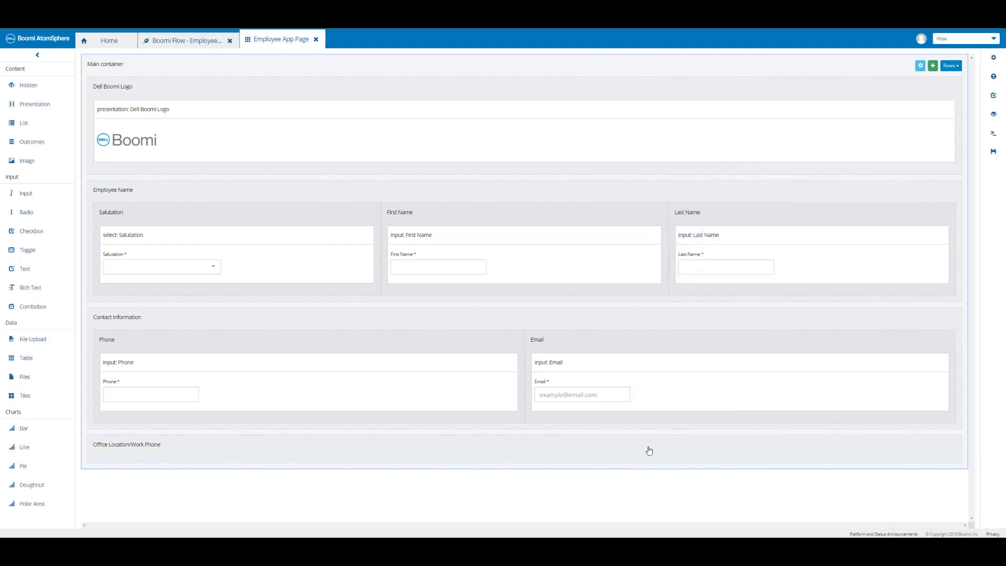
pyautogui.click(994, 155)
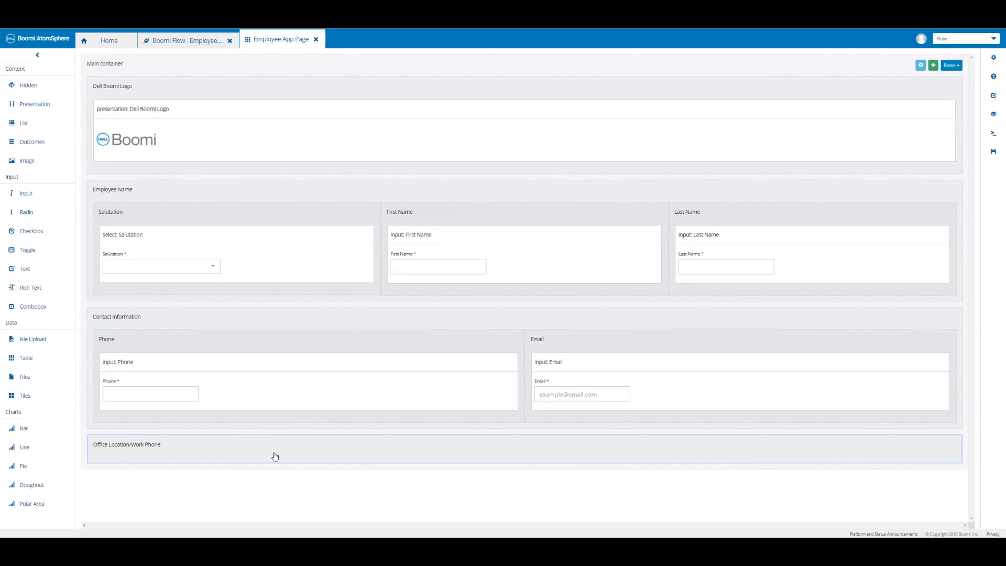
# Add a child container named Office Location inside the Office Location/Work Phone container and save the page.
pyautogui.moveTo(876, 447)
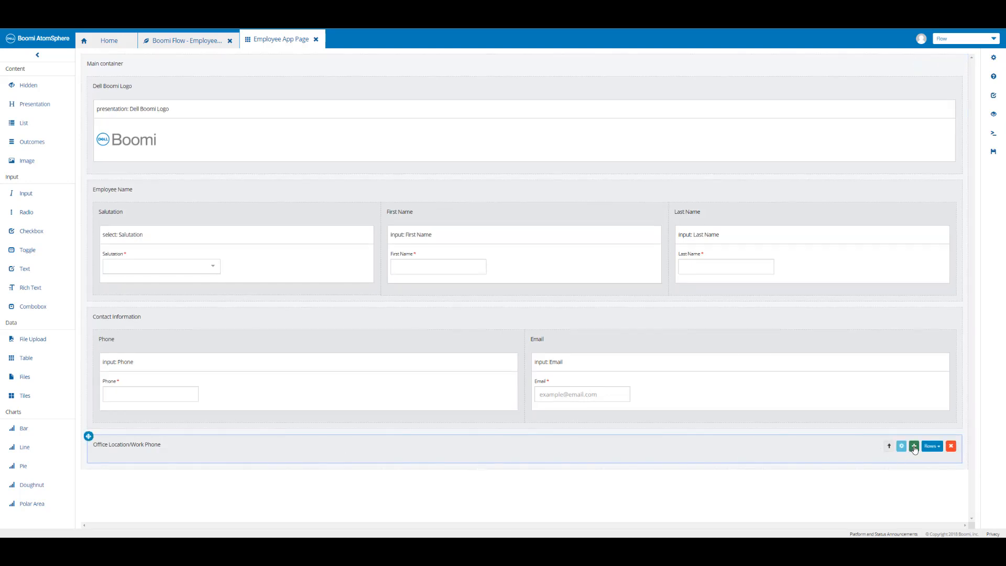
pyautogui.click(914, 447)
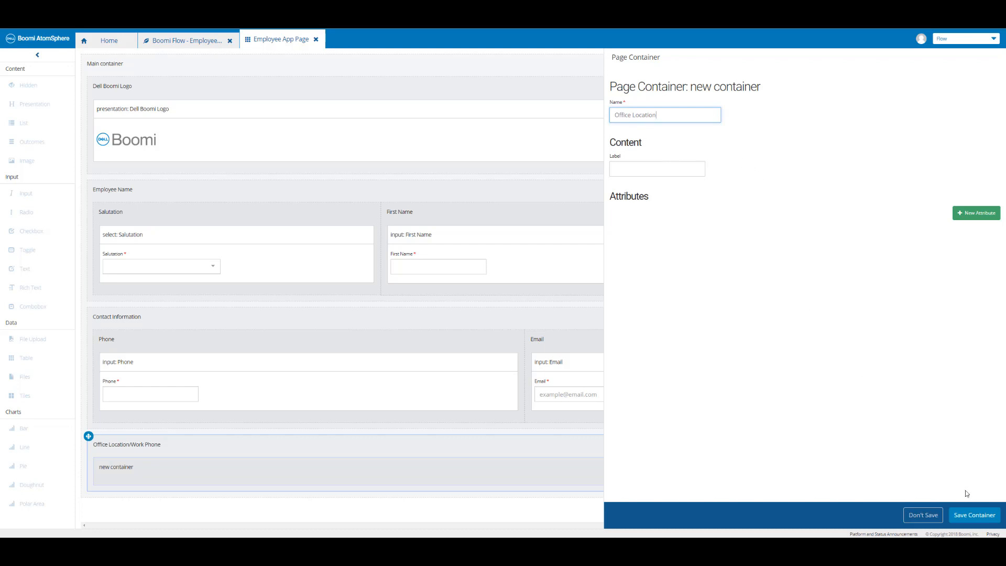
pyautogui.click(976, 515)
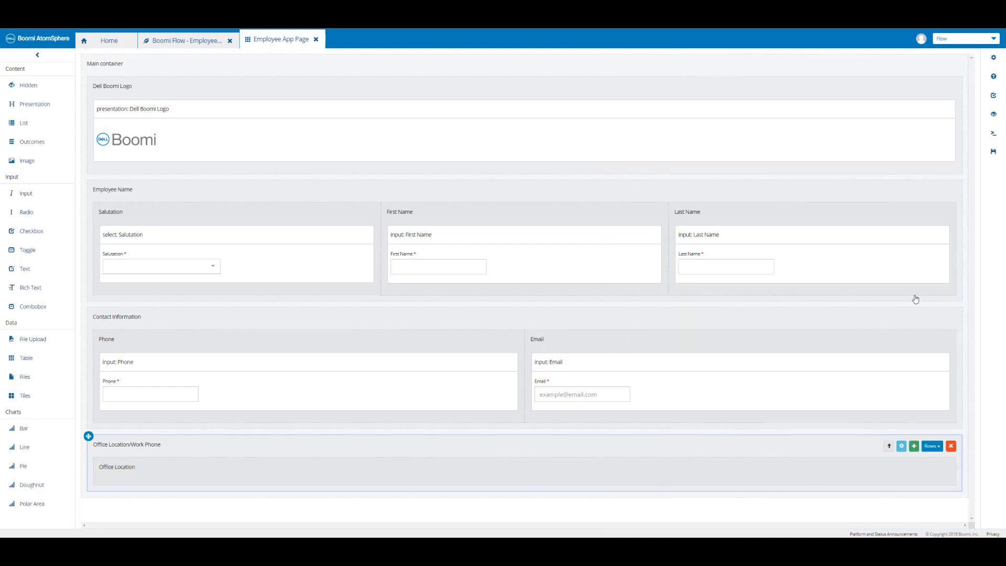
pyautogui.click(994, 153)
# Add a second child container named Work Phone, save the page, and switch the parent container's layout to Columns.
pyautogui.click(915, 446)
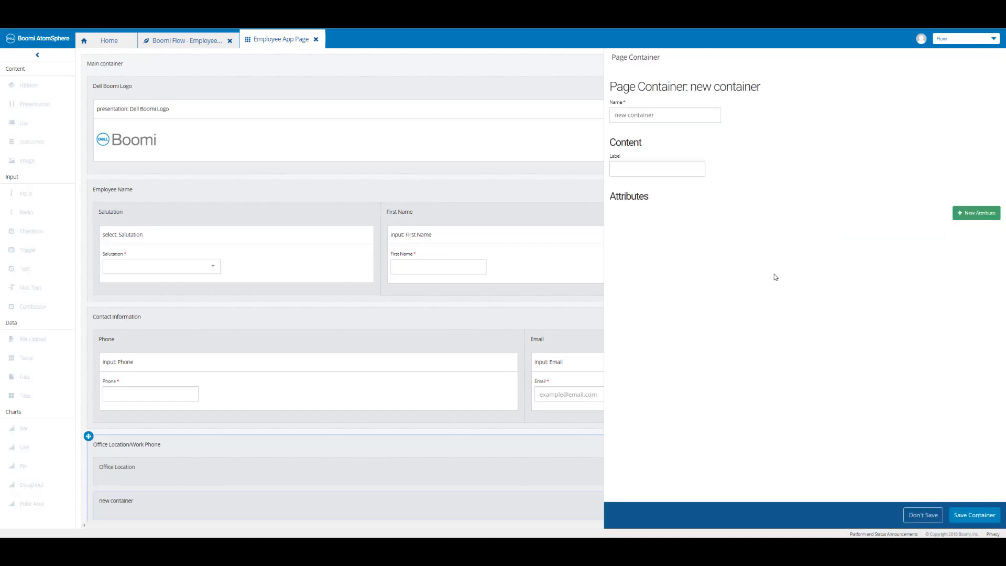
pyautogui.write('Work Phone')
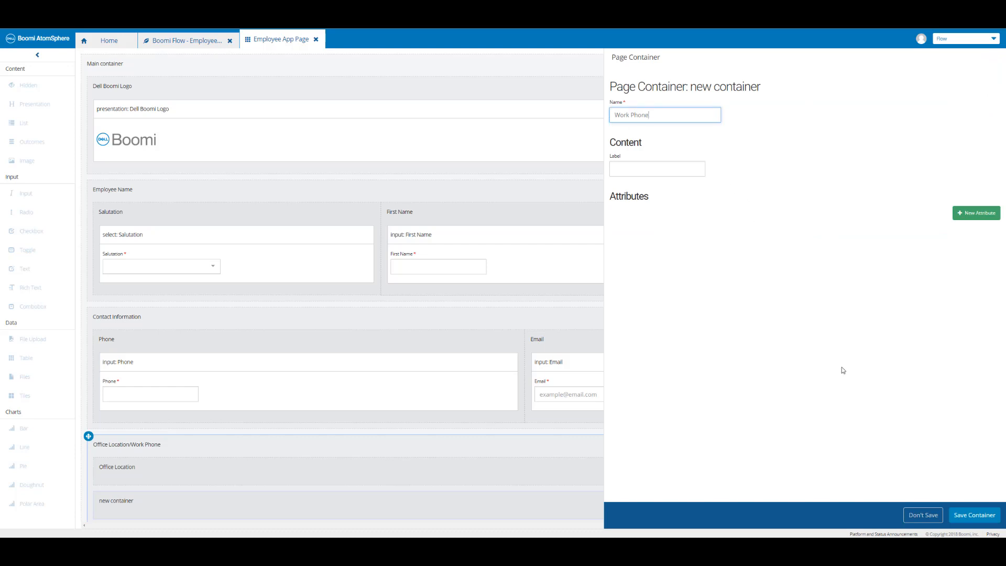
pyautogui.click(952, 515)
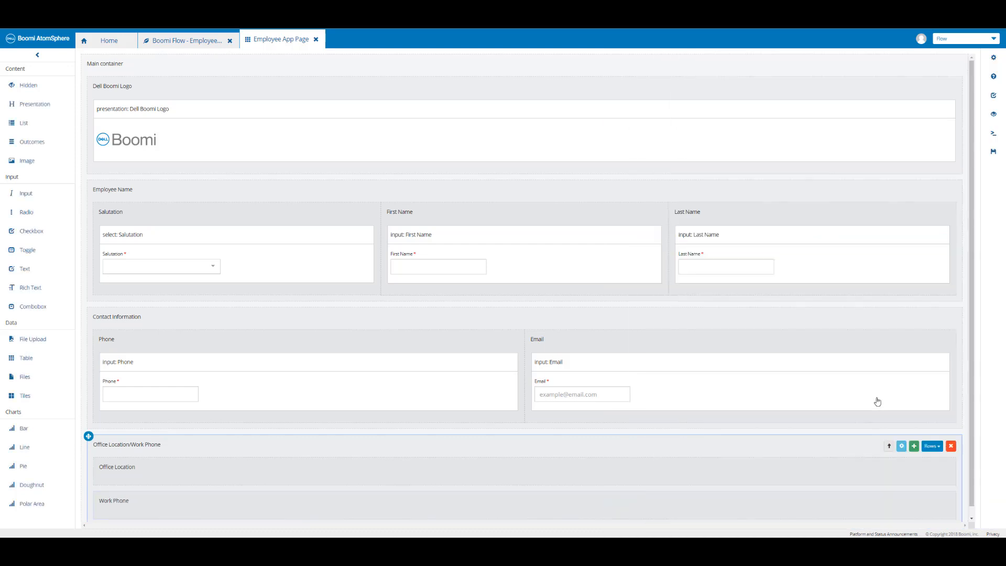
pyautogui.click(993, 157)
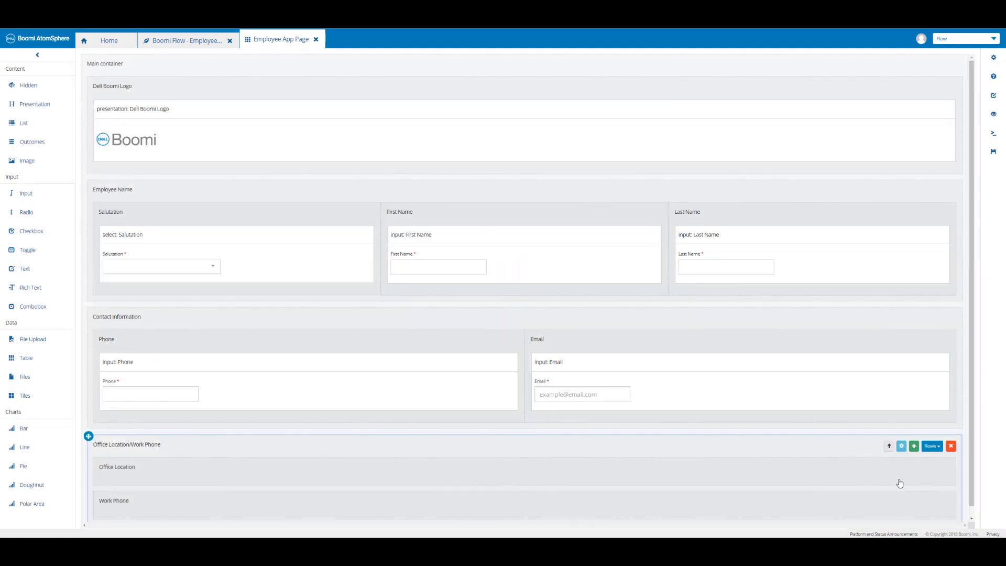
pyautogui.click(933, 447)
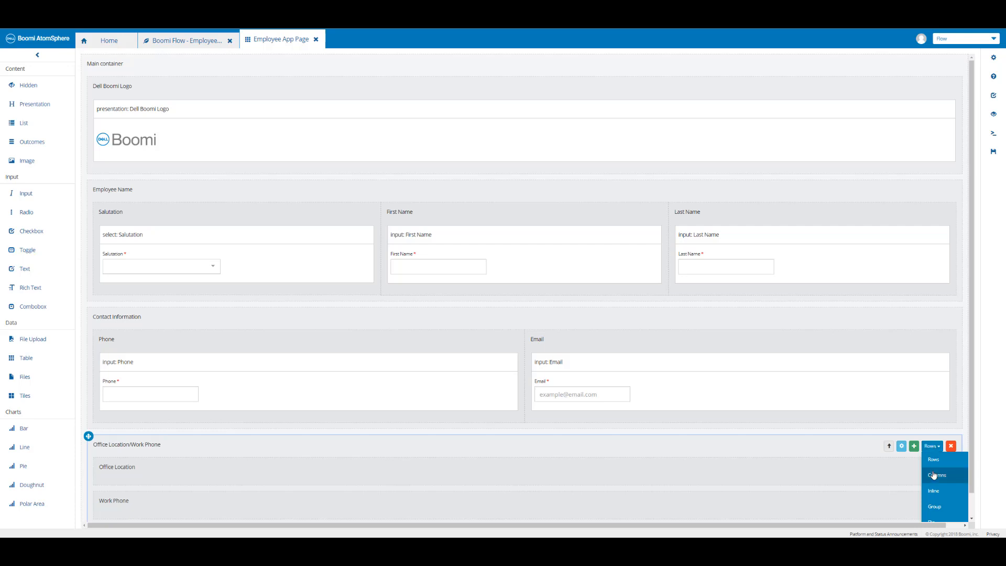
pyautogui.click(935, 476)
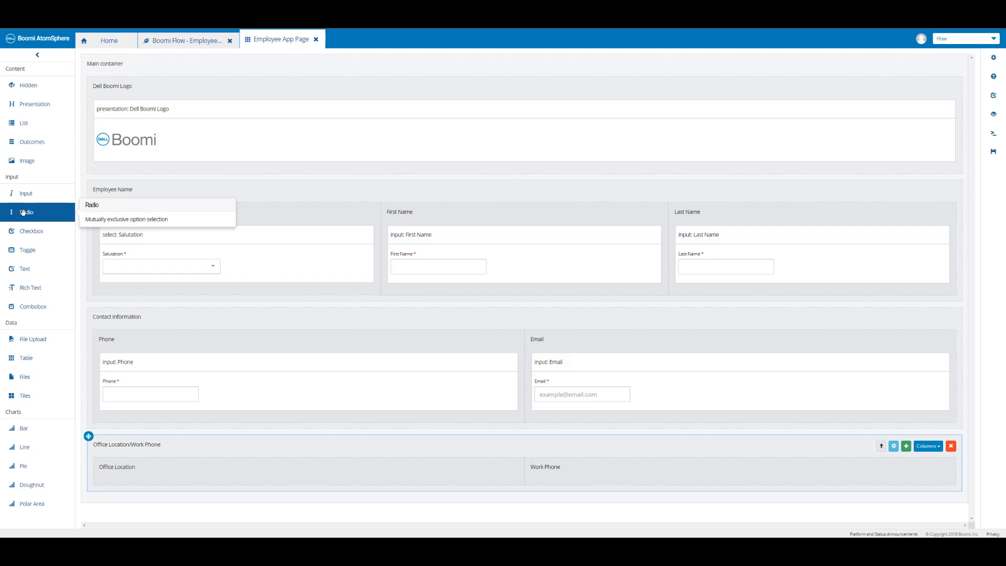
# Place a Radio component into the Office Location column and mark it as required.
pyautogui.moveTo(23, 212); pyautogui.dragTo(156, 475)
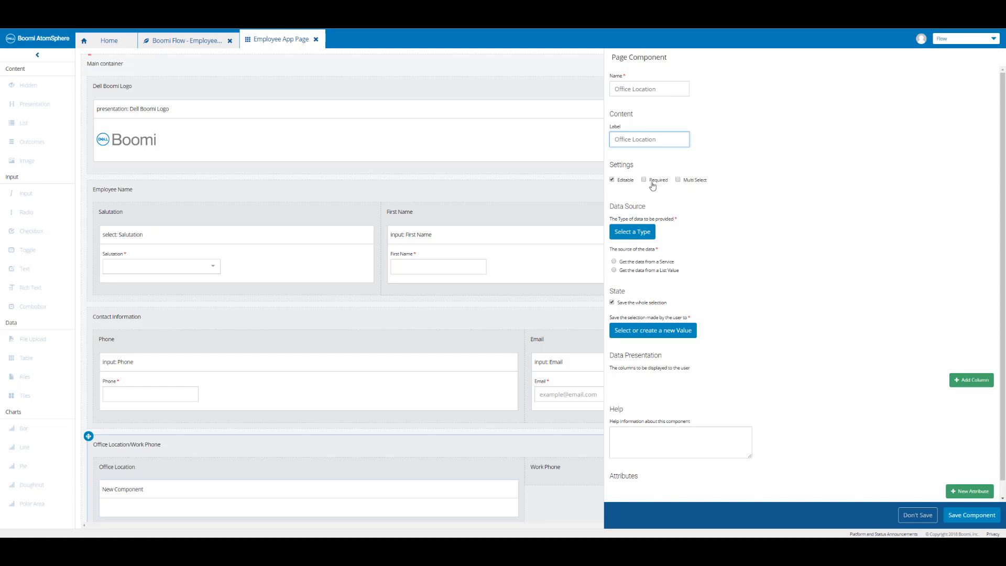
pyautogui.click(645, 180)
# Create a new type named Office from the Types list.
pyautogui.click(109, 43)
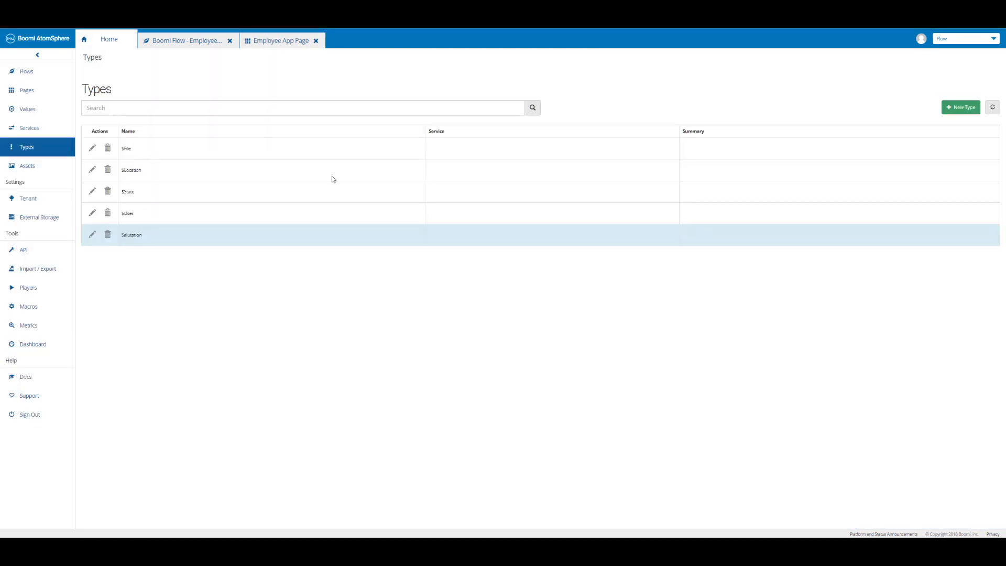
pyautogui.click(964, 110)
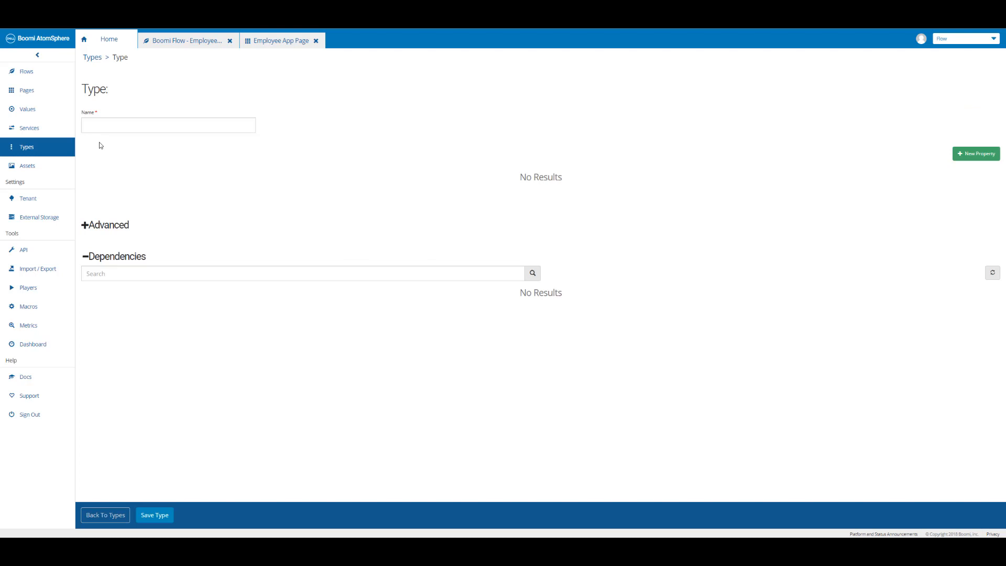
pyautogui.write('Office')
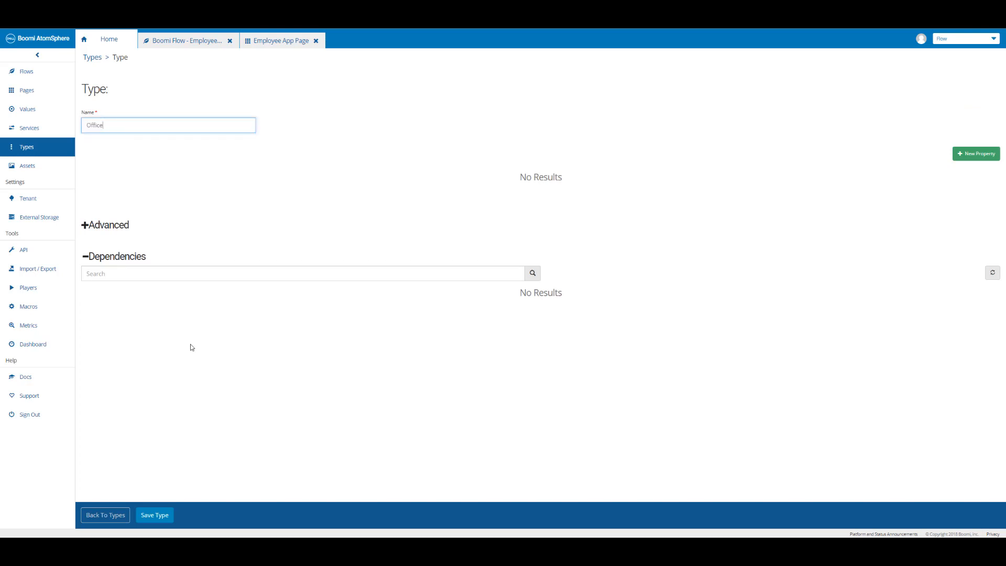
# Add a String property named Location to the Office type, apply it, and save the type.
pyautogui.click(973, 157)
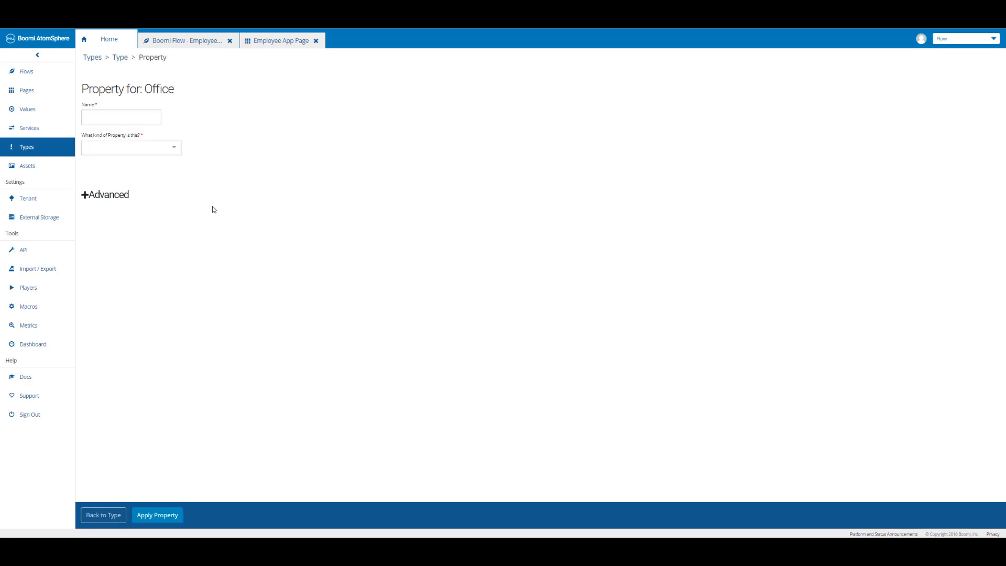
pyautogui.click(120, 120)
pyautogui.write('Location')
pyautogui.click(141, 157)
pyautogui.scroll(-2, 120, 215)
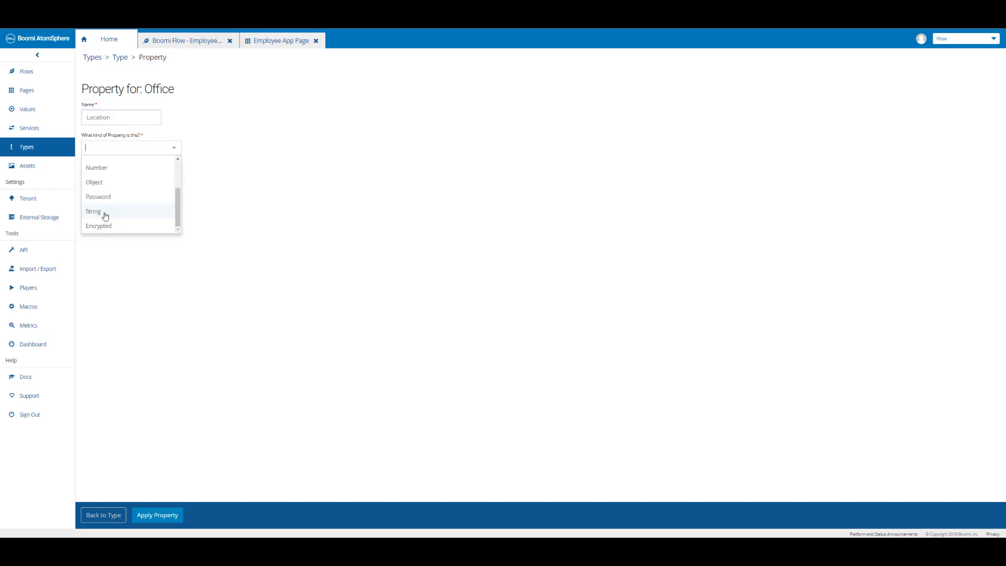
pyautogui.click(105, 212)
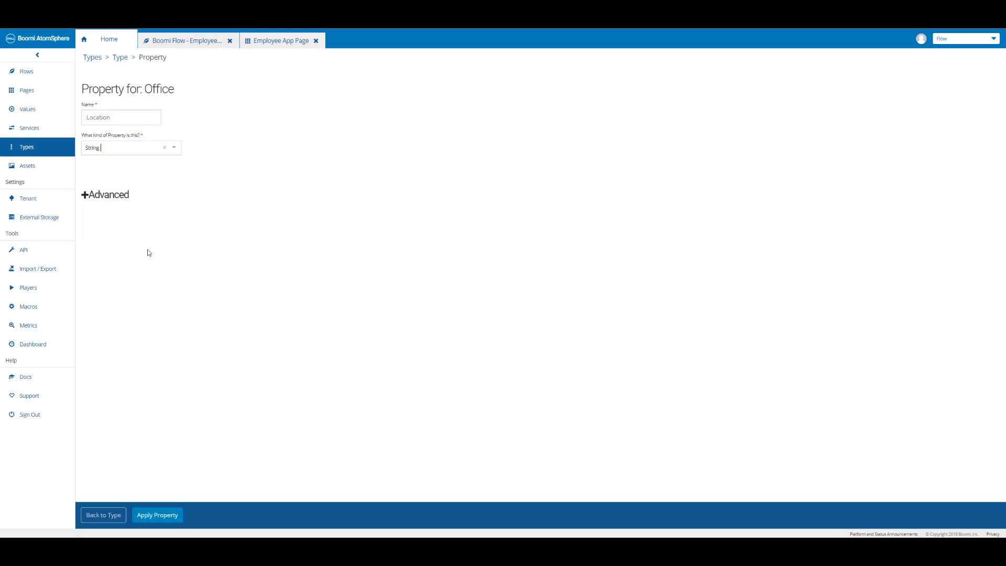
pyautogui.click(165, 517)
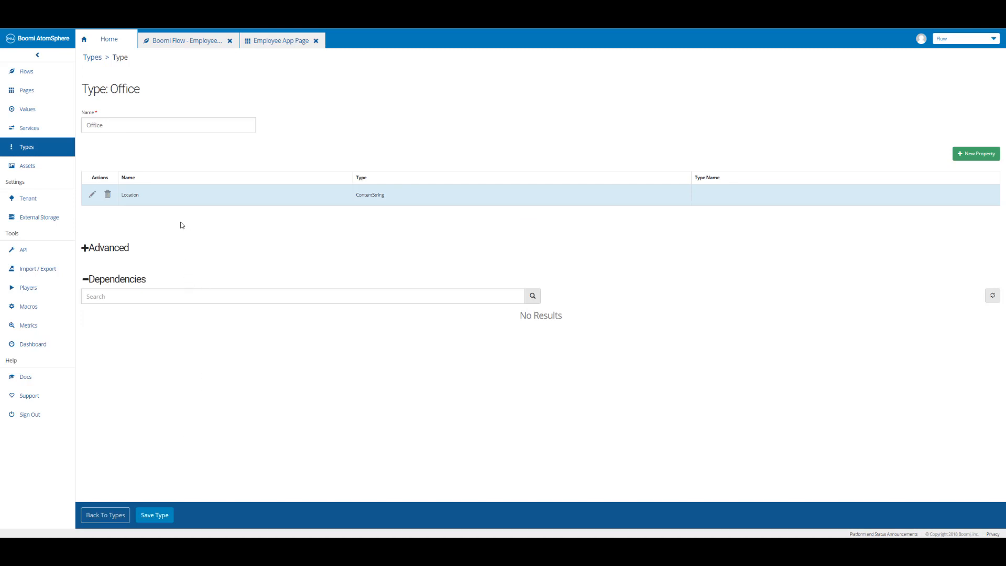
pyautogui.click(160, 517)
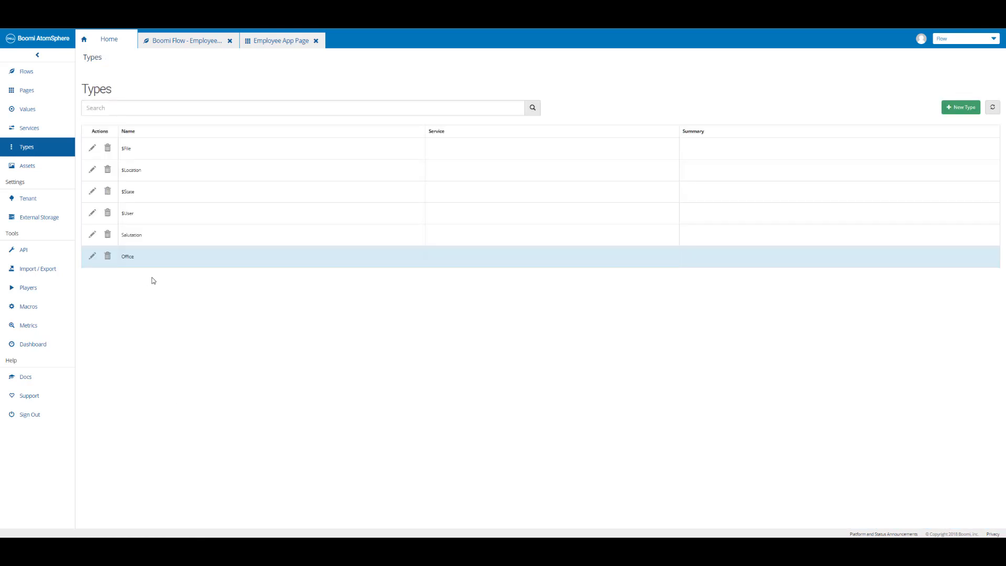
# Set the radio component's data source type to Office and choose to get the data from a list value.
pyautogui.click(277, 44)
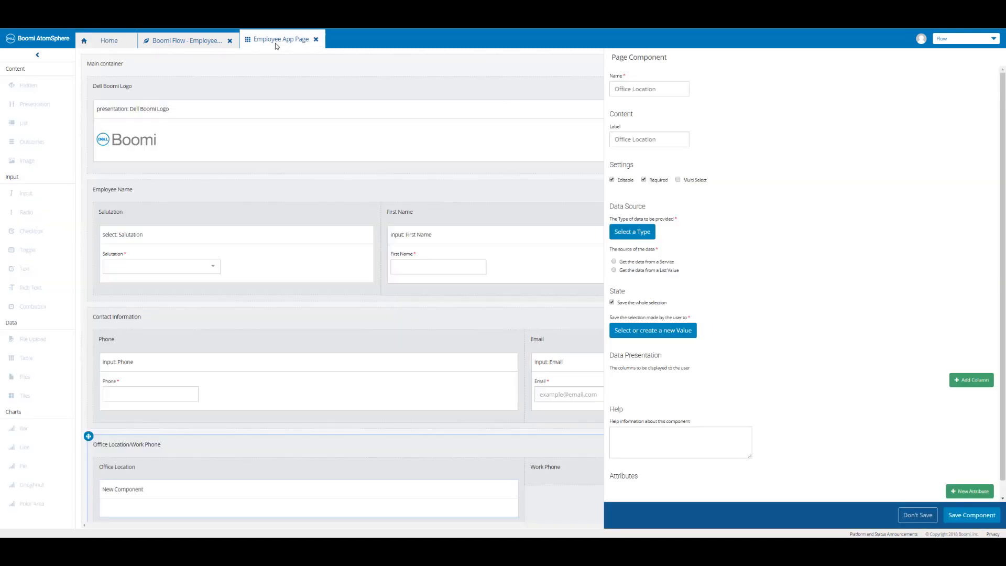
pyautogui.click(635, 233)
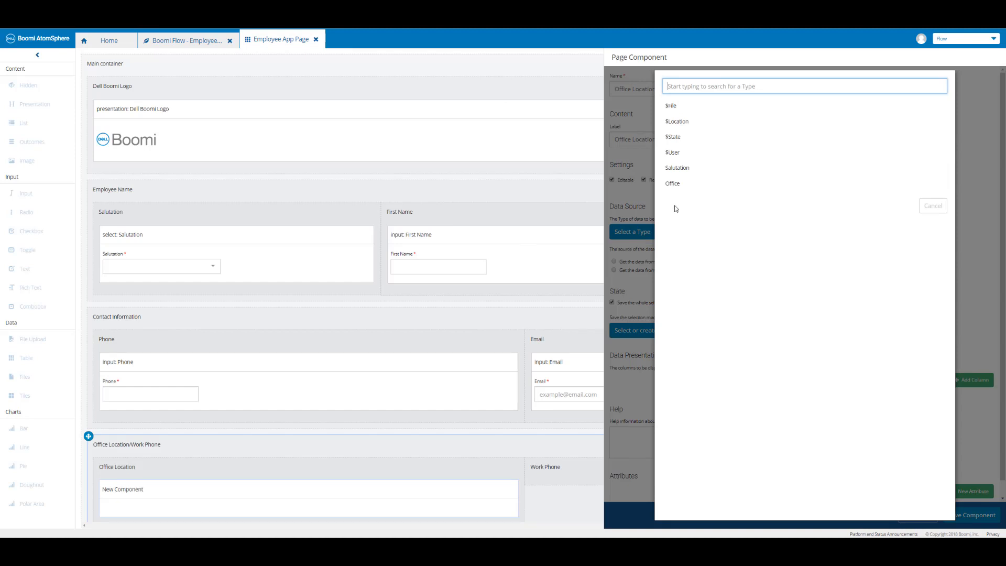
pyautogui.click(676, 186)
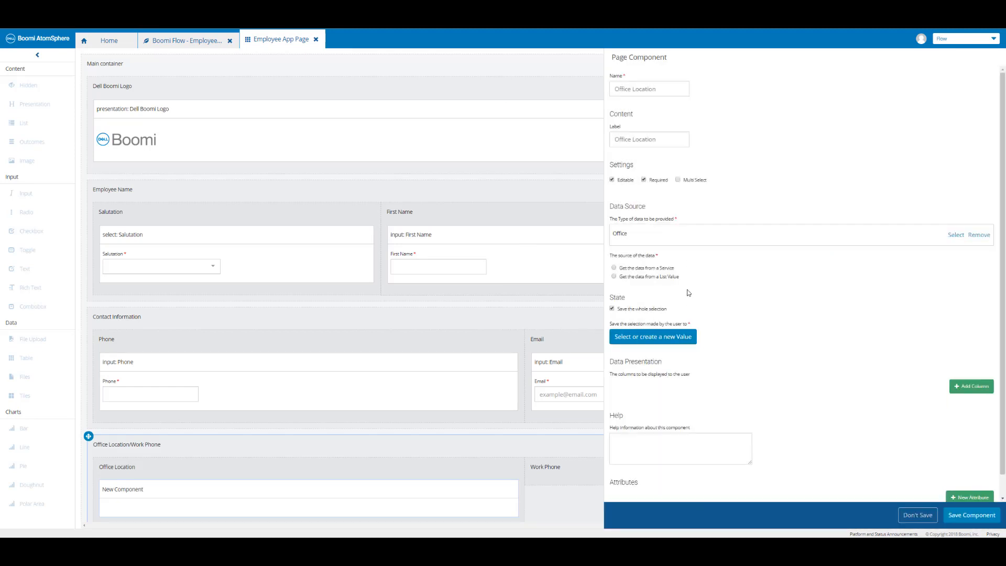
pyautogui.click(614, 276)
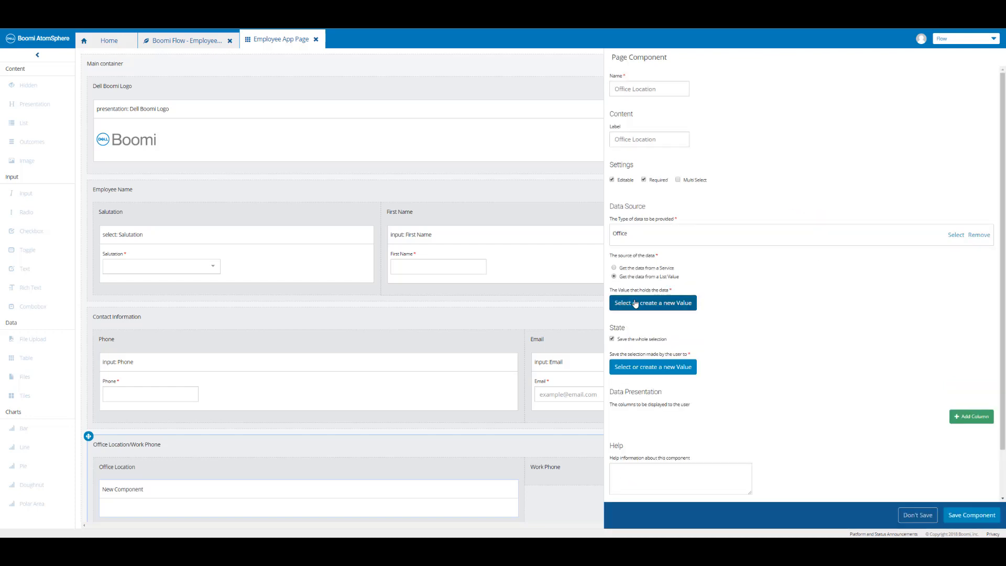
# Create a new list value for the data source and name it Office List.
pyautogui.click(635, 304)
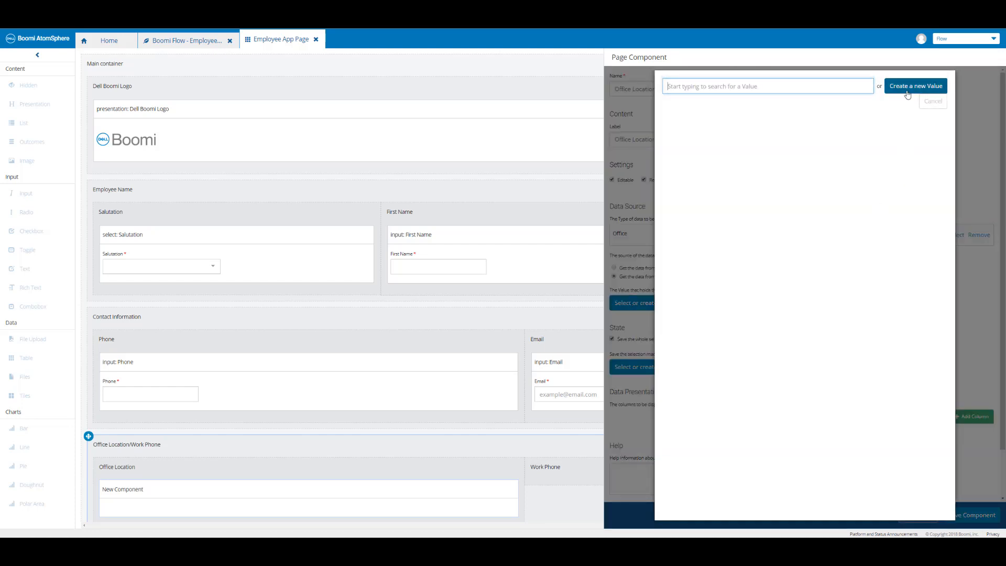
pyautogui.click(909, 93)
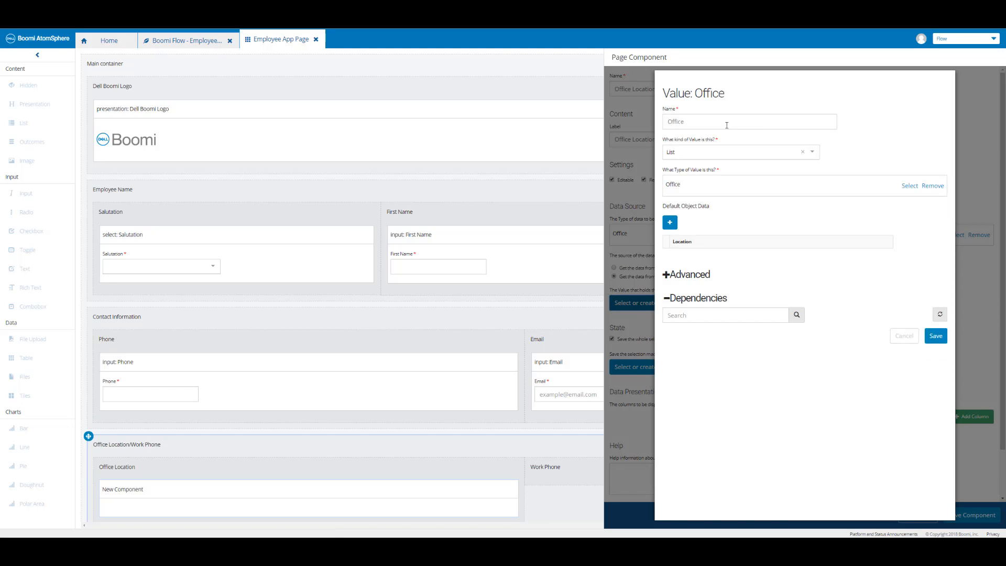
pyautogui.click(728, 125)
pyautogui.write('List')
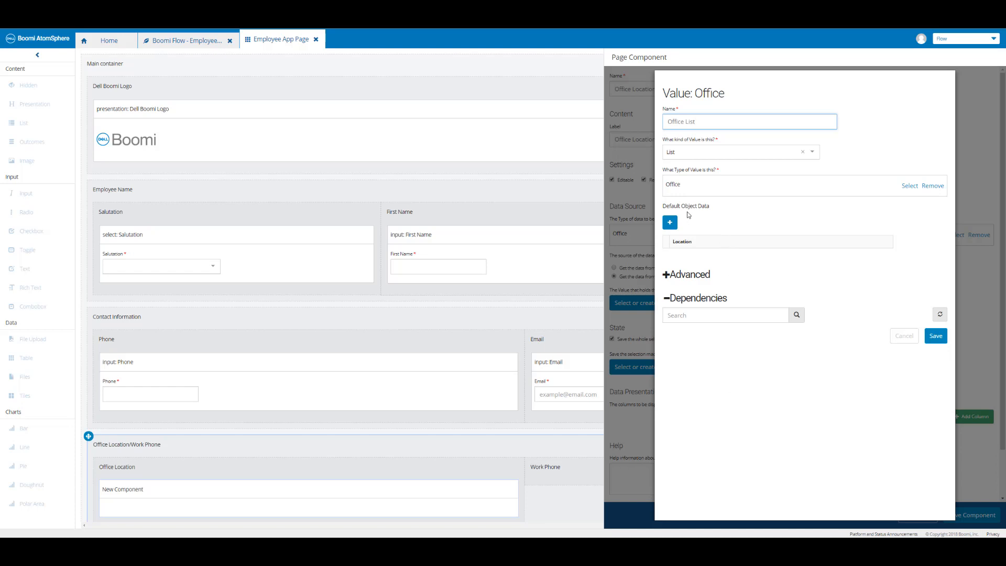
# Add default object data rows with Location values Remote and Chesterbrook (HQ).
pyautogui.click(671, 223)
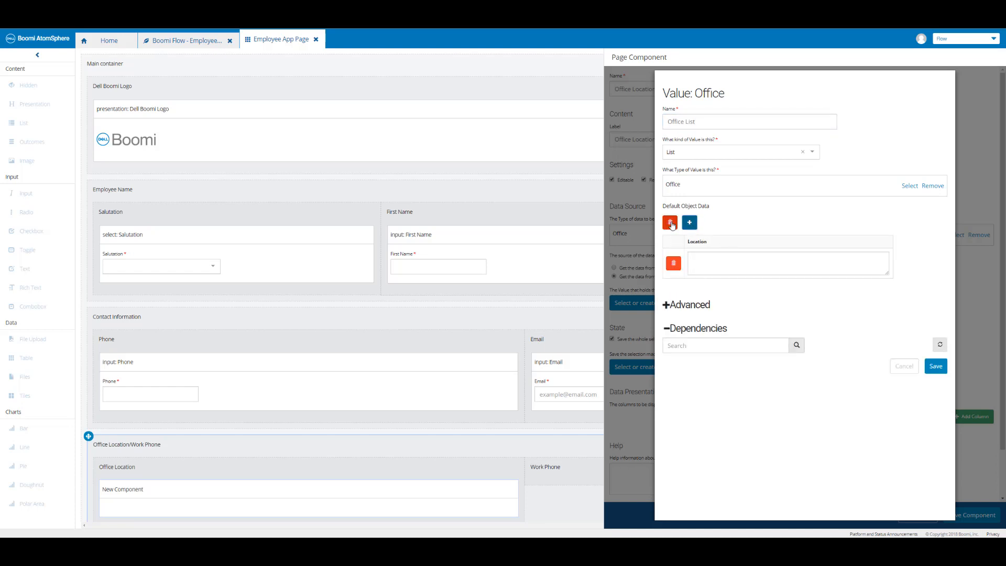
pyautogui.click(709, 261)
pyautogui.write('Remote')
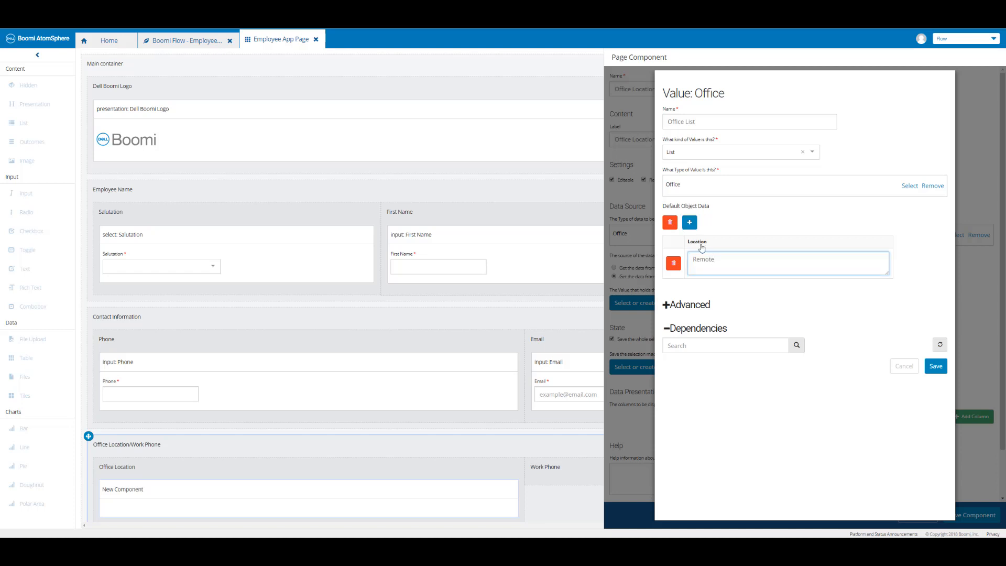
pyautogui.click(691, 223)
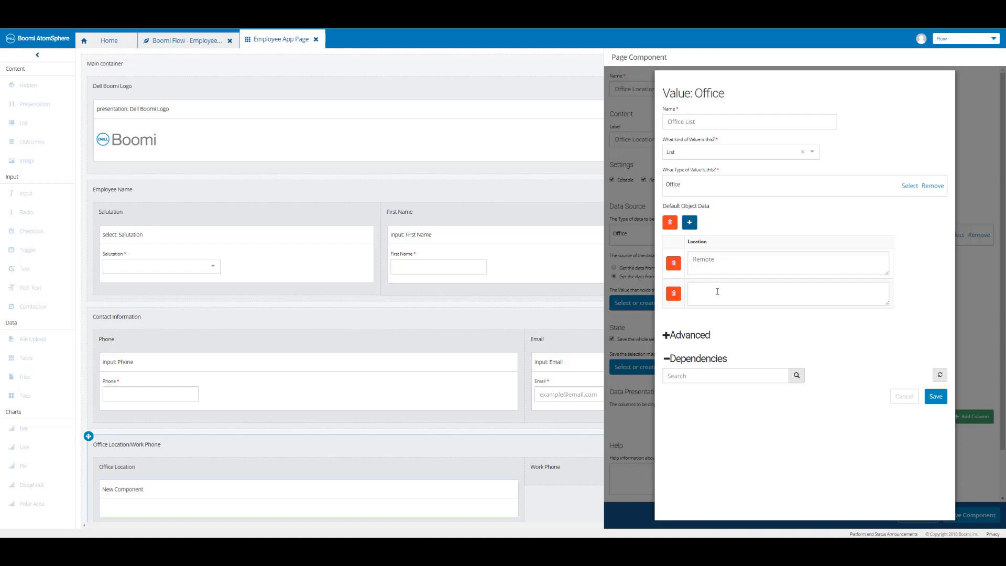
pyautogui.click(717, 291)
pyautogui.write('Chesterbrook (HQ)')
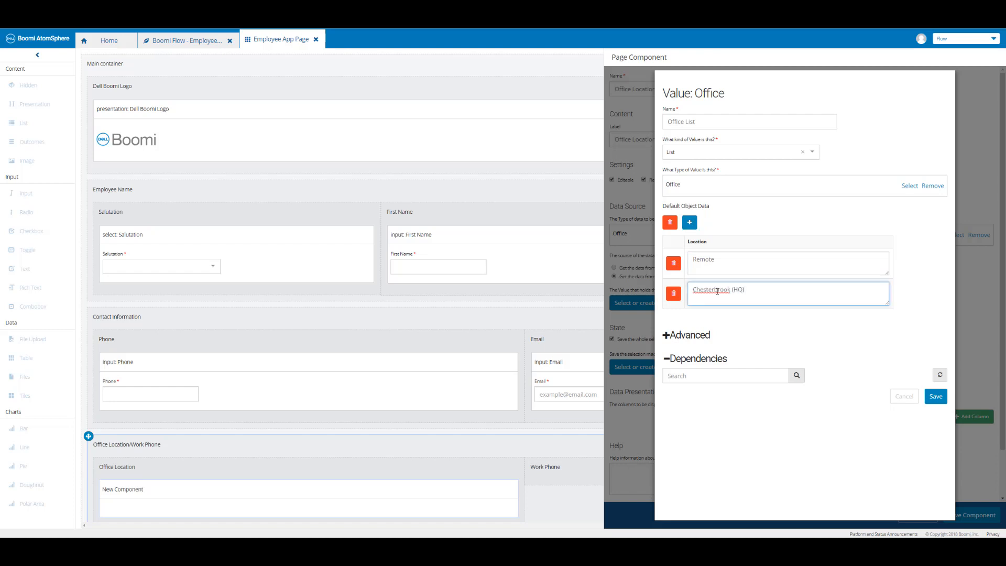
# Add San Francisco and Austin as further Location rows in the Office List value and save the value.
pyautogui.click(690, 223)
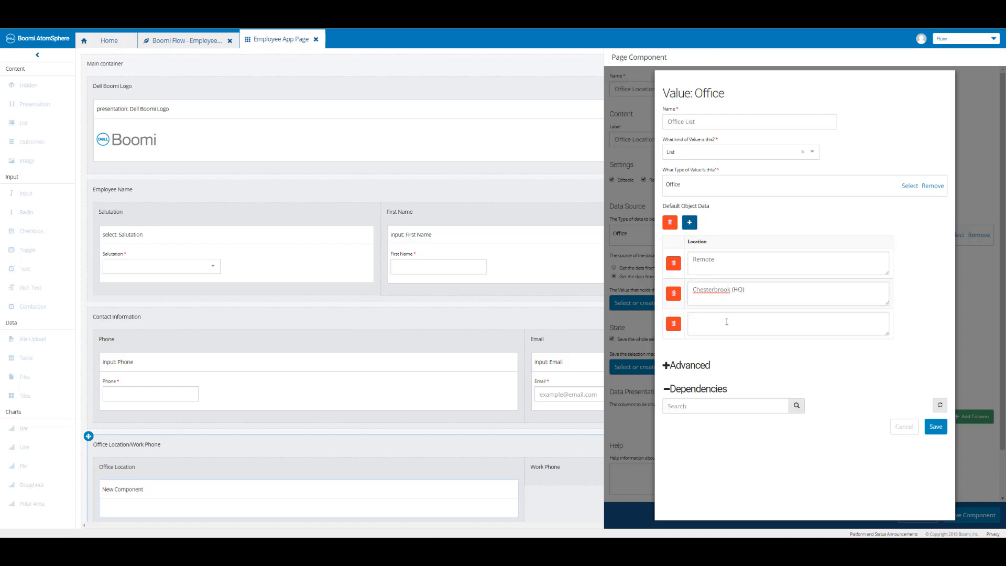
pyautogui.click(727, 321)
pyautogui.write('San Francisco')
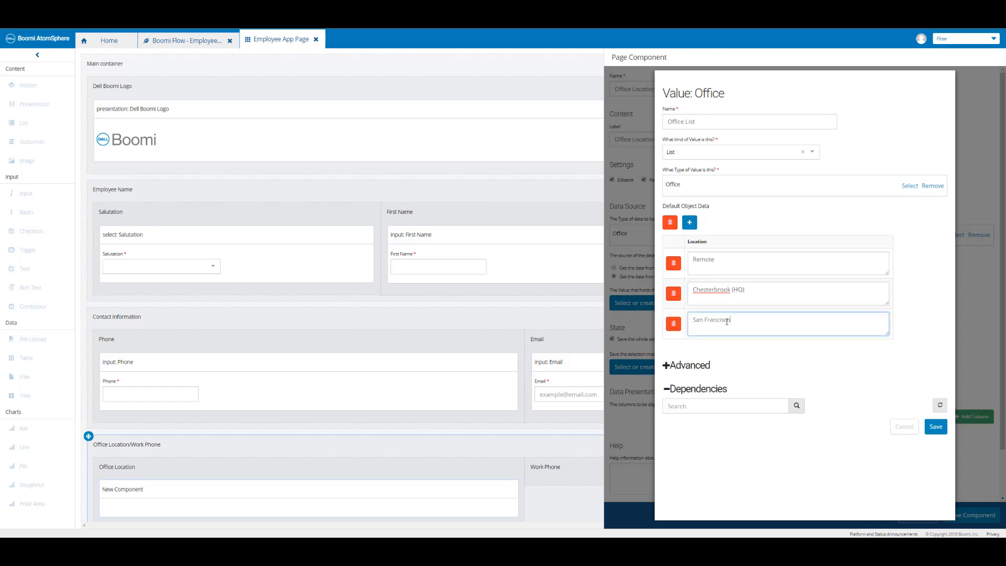
pyautogui.click(690, 223)
pyautogui.click(714, 354)
pyautogui.write('Austin')
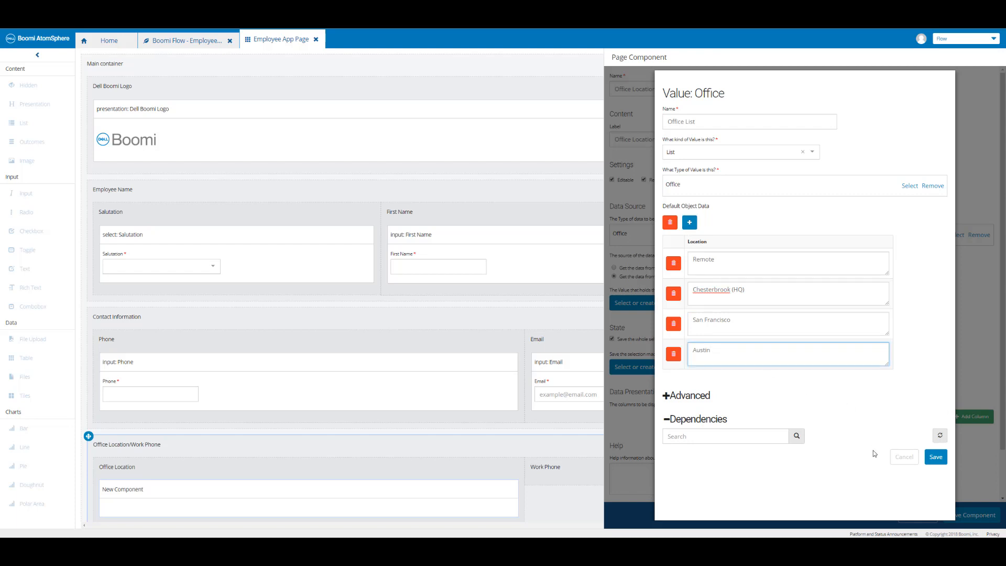
pyautogui.click(934, 457)
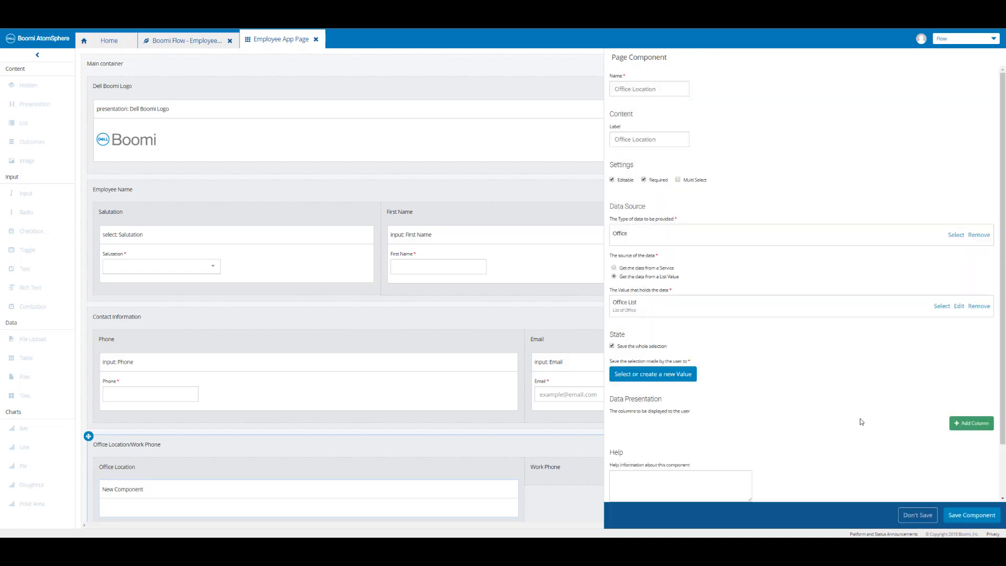
# Create a new Office object value named Office Selection to store the user's radio selection.
pyautogui.click(679, 375)
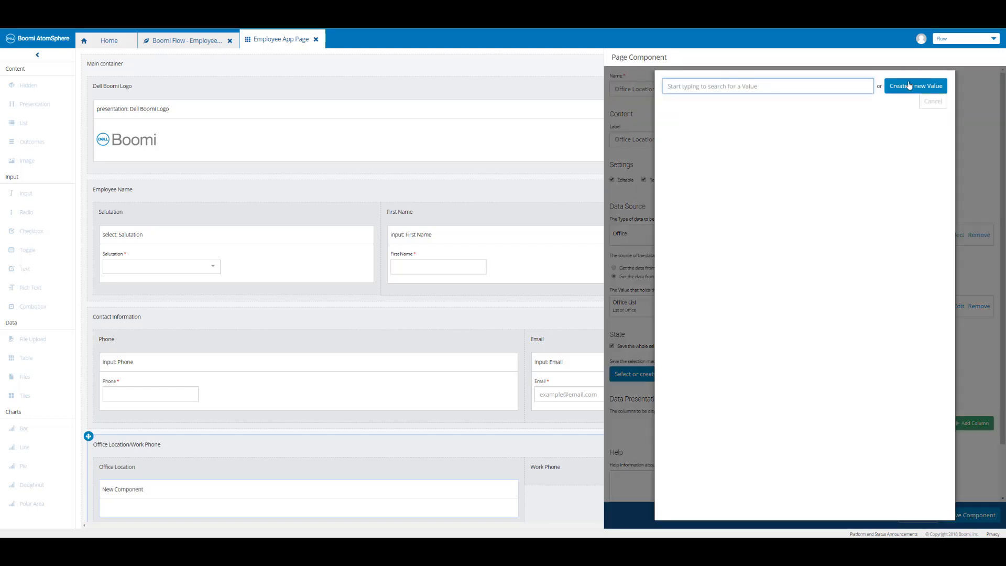
pyautogui.click(909, 86)
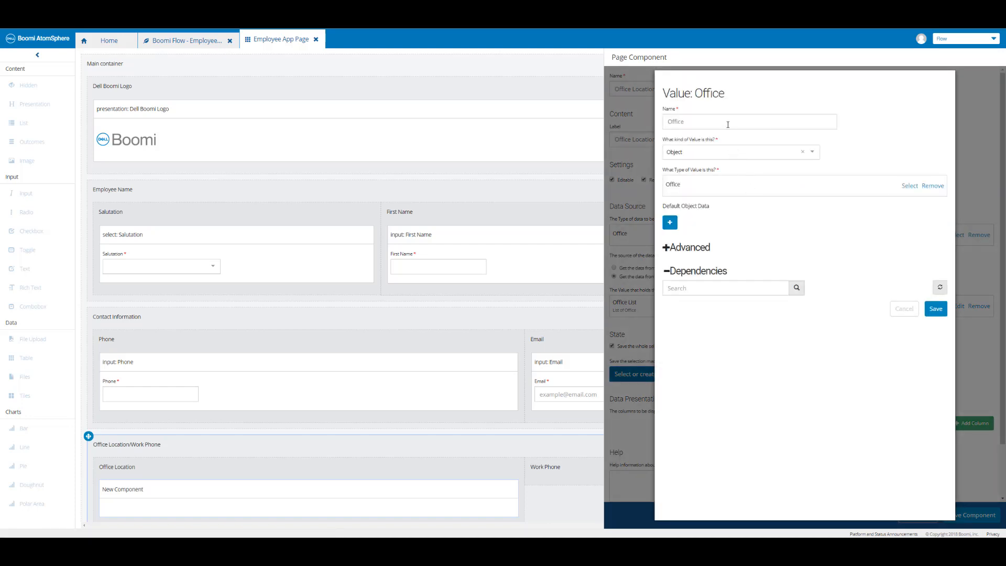
pyautogui.click(728, 124)
pyautogui.write('Selection')
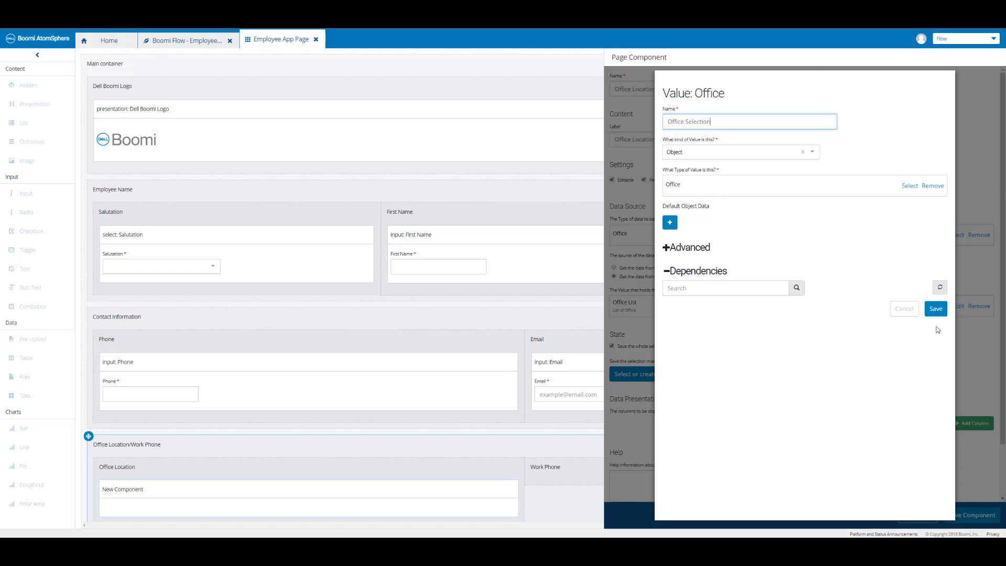
pyautogui.click(936, 309)
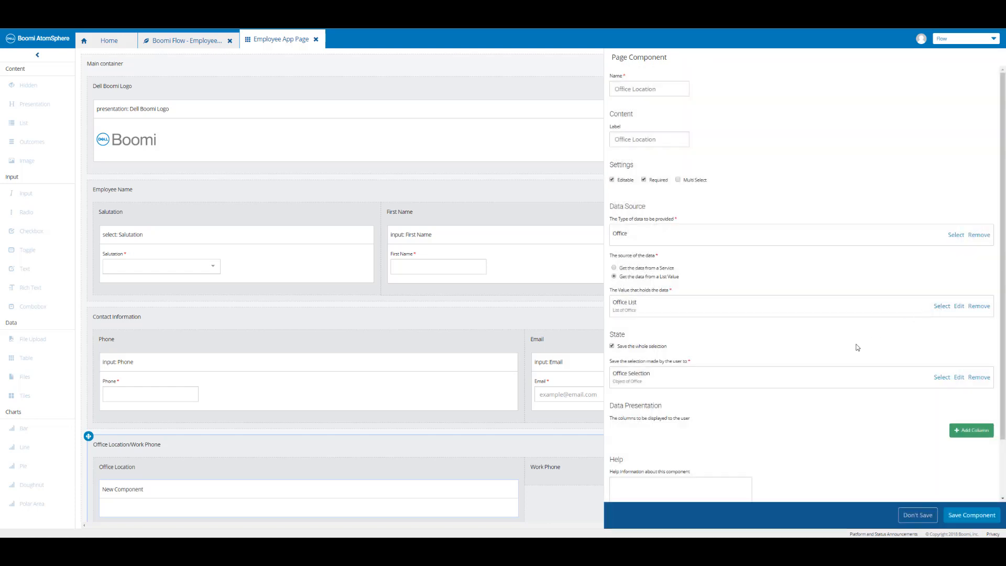
# Add a display column to the radio component that uses the Location property.
pyautogui.click(972, 431)
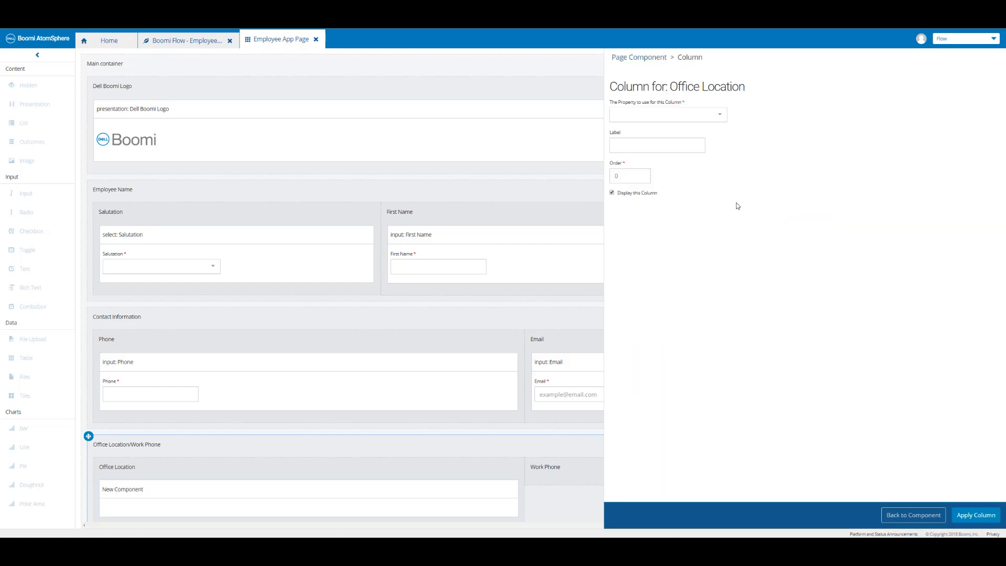
pyautogui.click(717, 120)
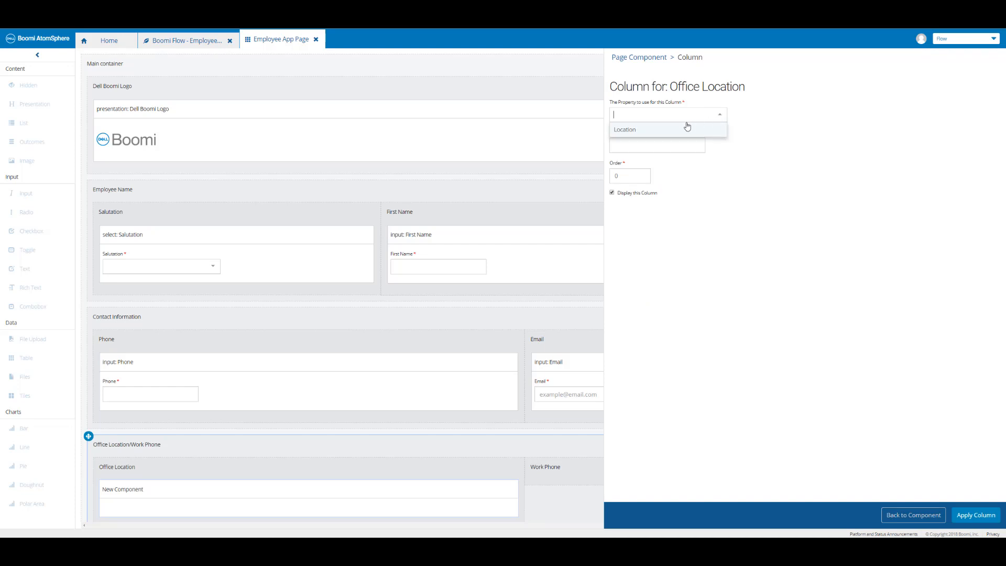
pyautogui.click(649, 131)
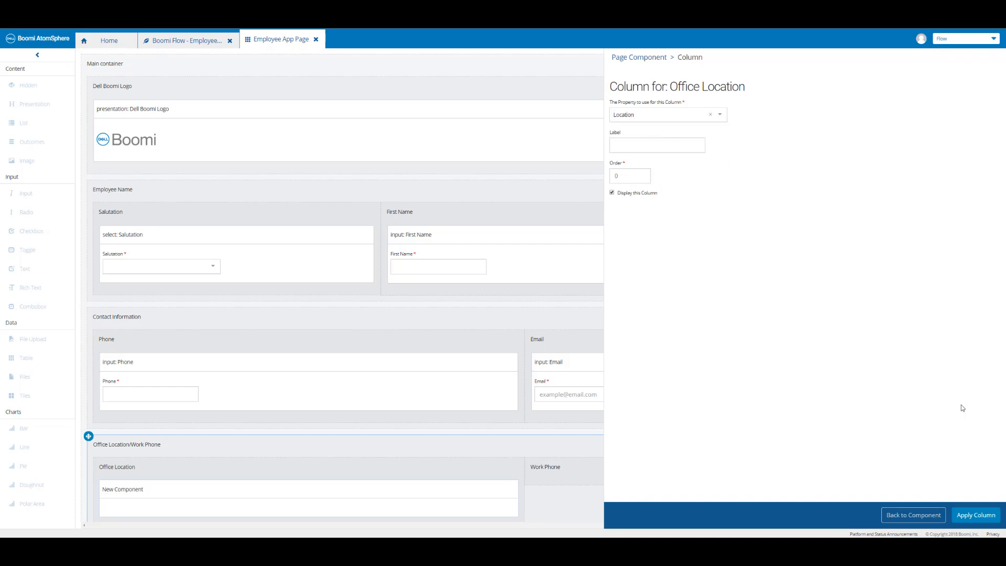
pyautogui.click(972, 515)
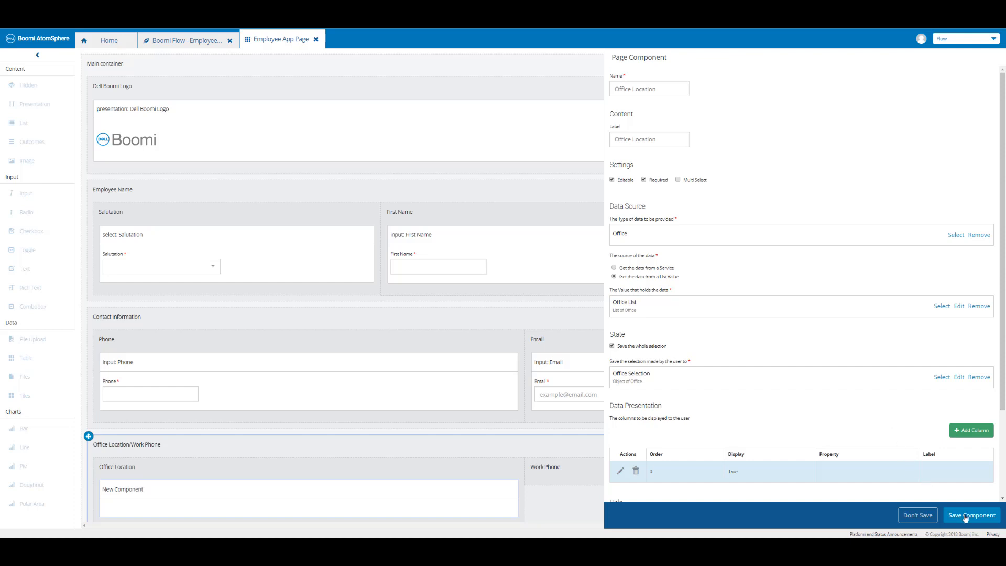
# Save the Office Location component and save the page.
pyautogui.click(970, 517)
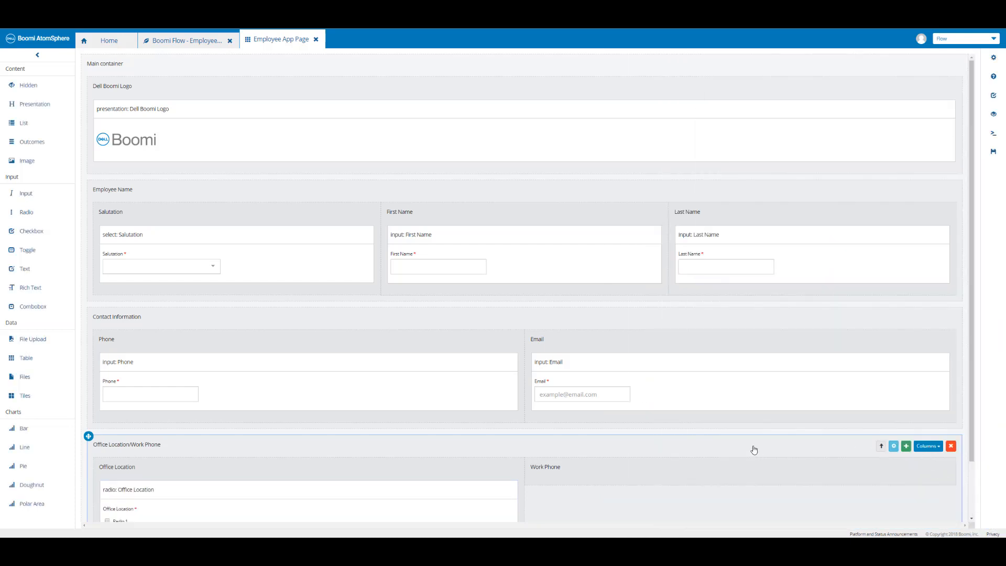
pyautogui.scroll(-3, 755, 449)
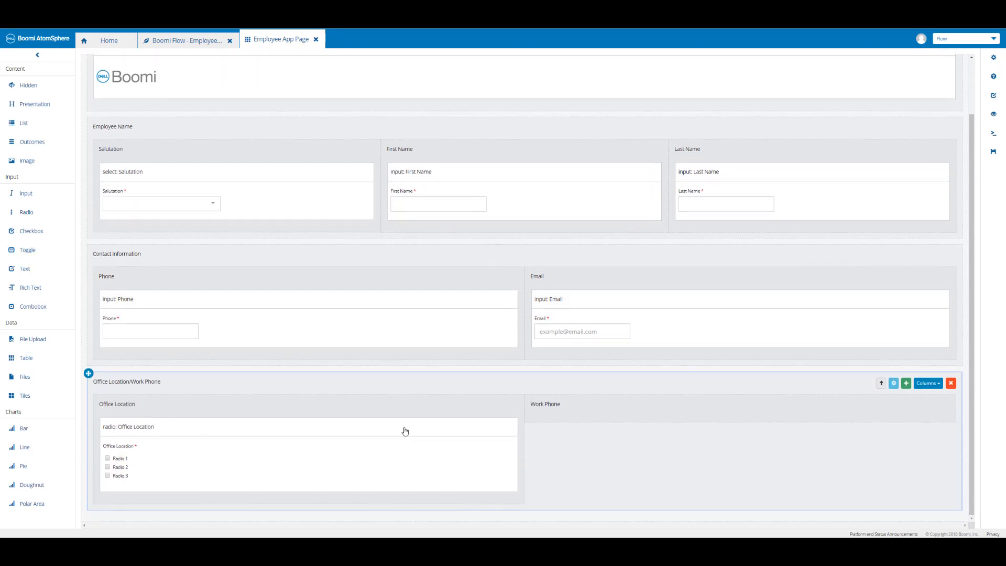
pyautogui.click(994, 153)
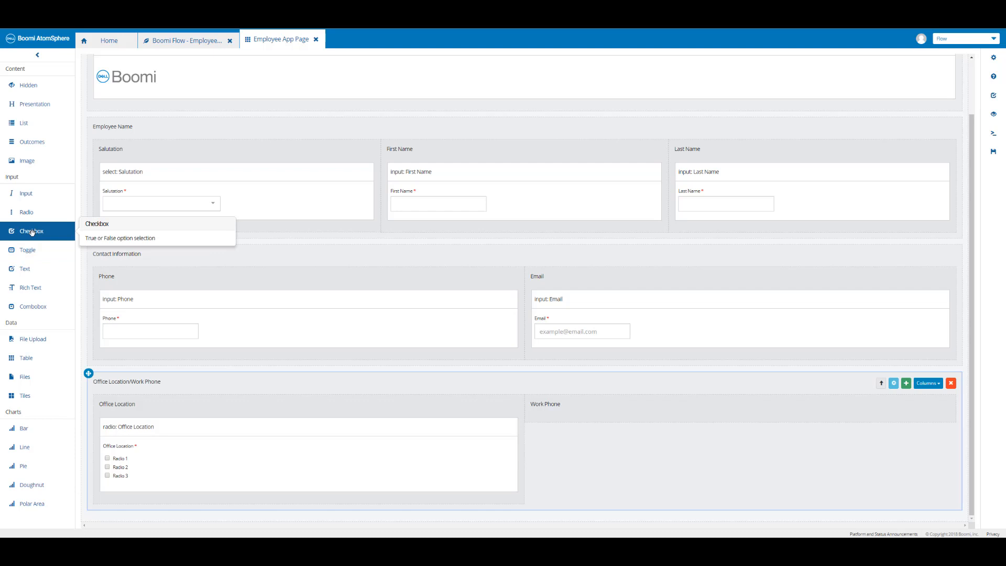
# Add a Checkbox to the Work Phone column, naming and labelling it Work Phone and making it required.
pyautogui.moveTo(31, 232); pyautogui.dragTo(580, 417)
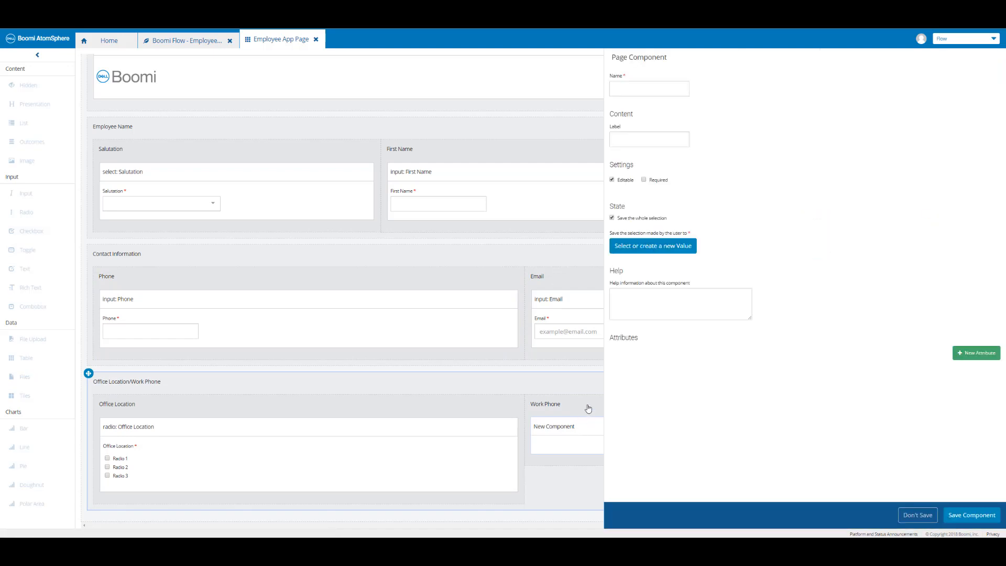
pyautogui.click(649, 87)
pyautogui.write('Work Phone')
pyautogui.press('Tab')
pyautogui.write('Work')
pyautogui.click(656, 179)
# Create a new Boolean value named Work Phone to store the checkbox selection and save the component.
pyautogui.click(662, 252)
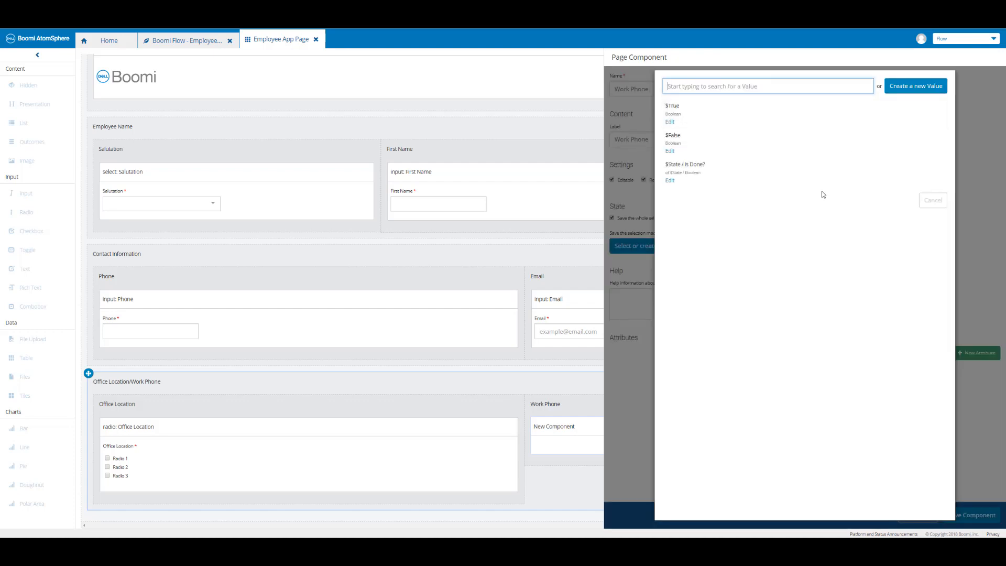
pyautogui.click(907, 88)
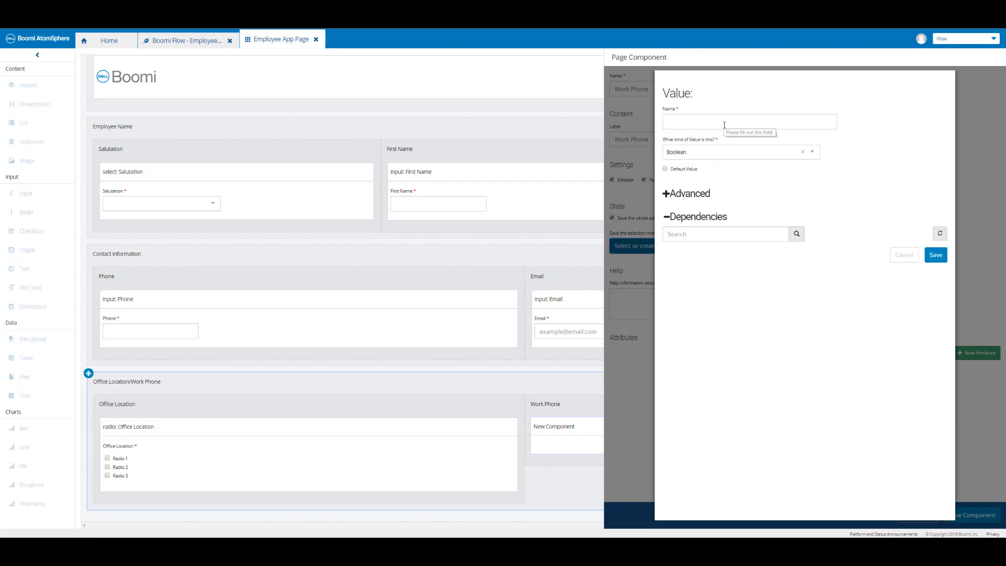
pyautogui.click(724, 122)
pyautogui.write('Work Phone')
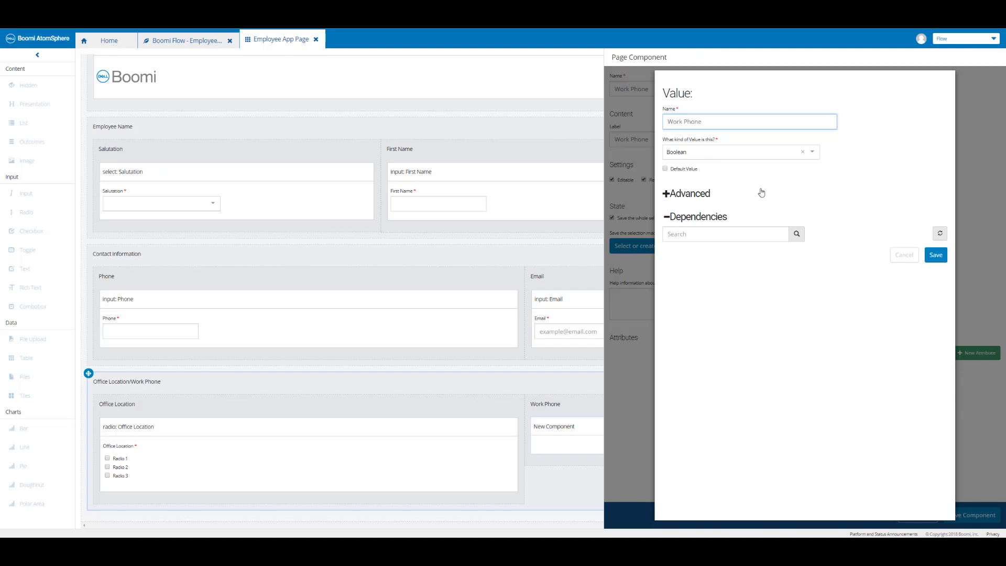
pyautogui.click(937, 257)
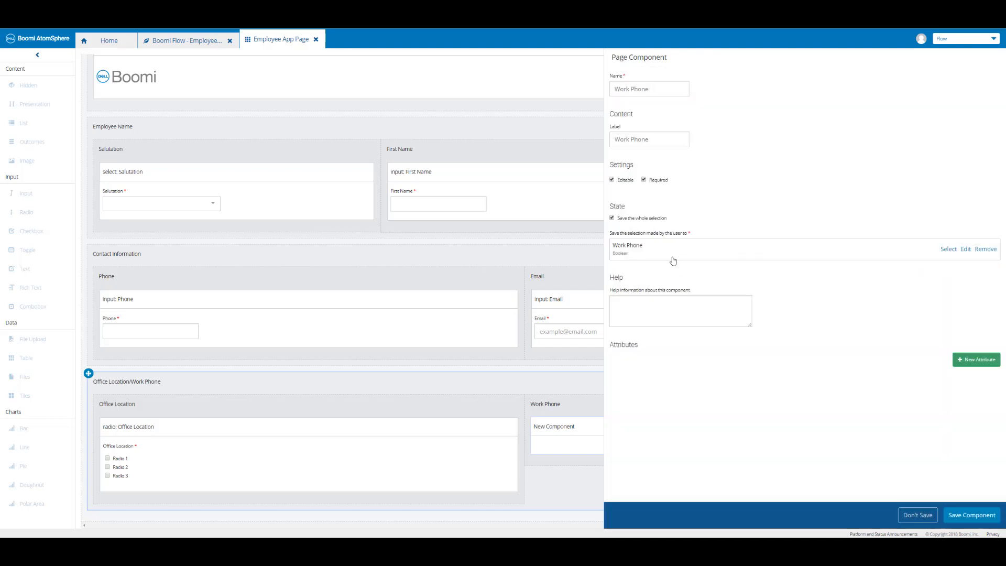
pyautogui.click(972, 516)
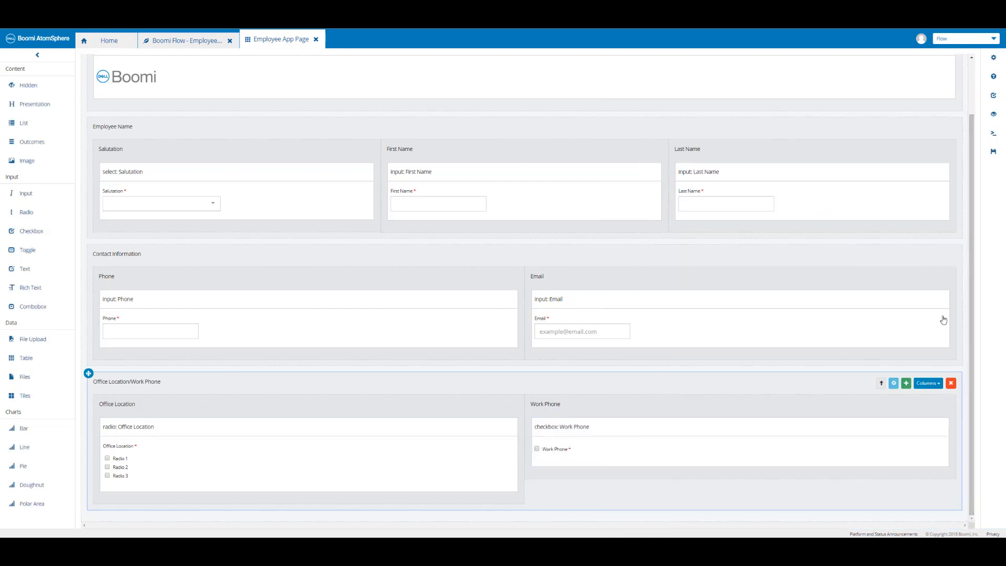
# Save the page and add a required Combobox below the Work Phone checkbox.
pyautogui.click(992, 155)
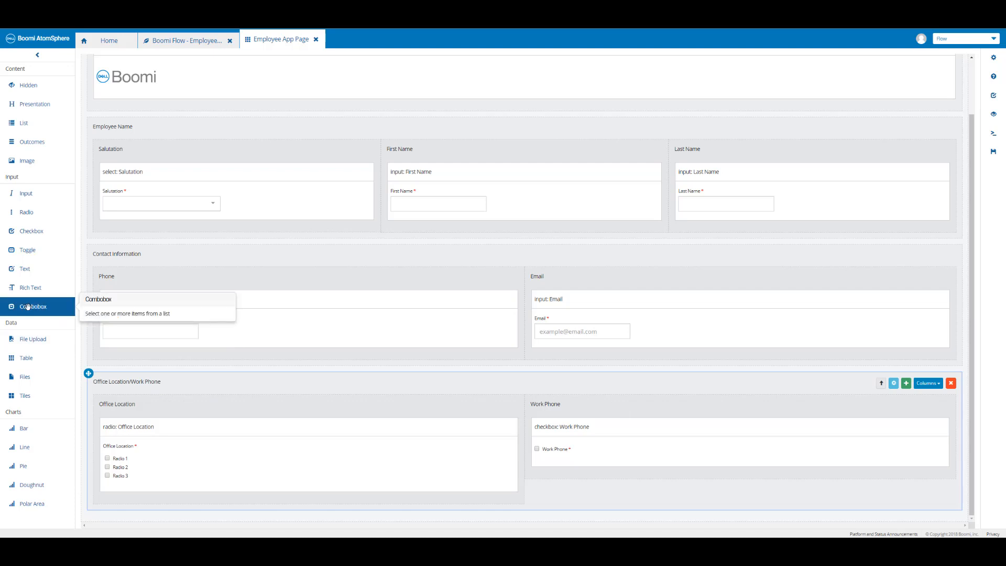
pyautogui.moveTo(27, 306); pyautogui.dragTo(604, 476)
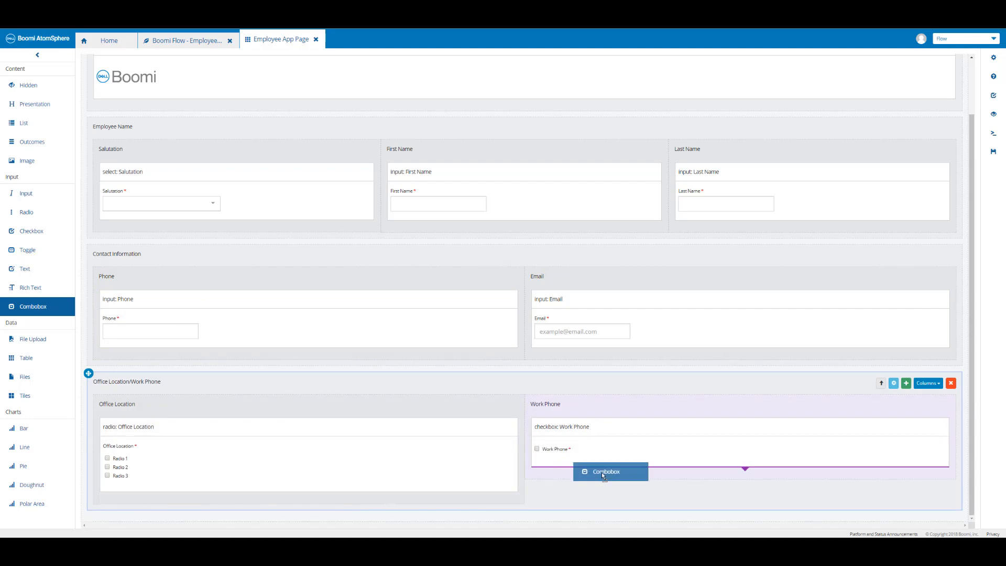
pyautogui.moveTo(604, 476); pyautogui.dragTo(603, 476)
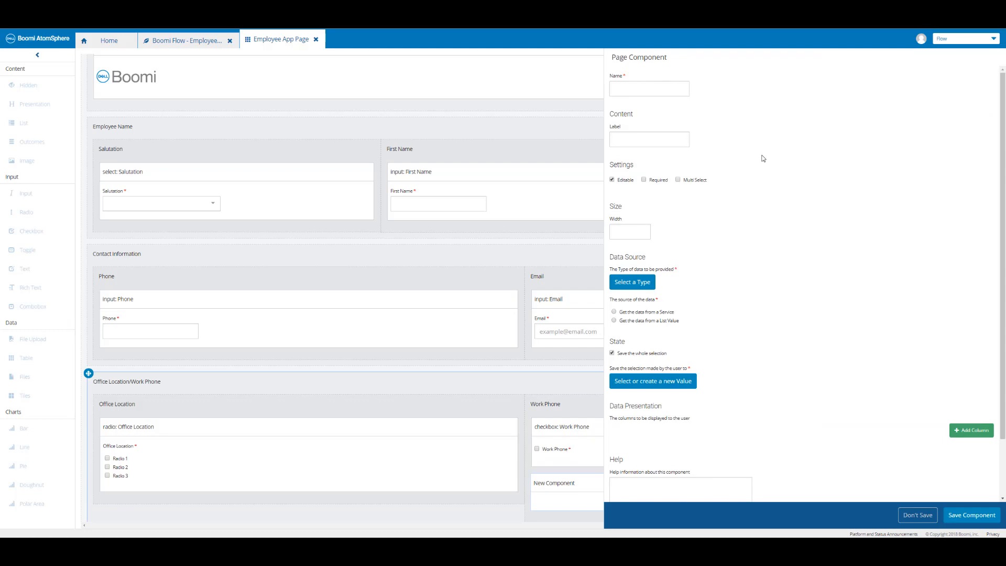
pyautogui.click(644, 180)
# Switch to the Types list and start a new type named Work Phone.
pyautogui.click(109, 40)
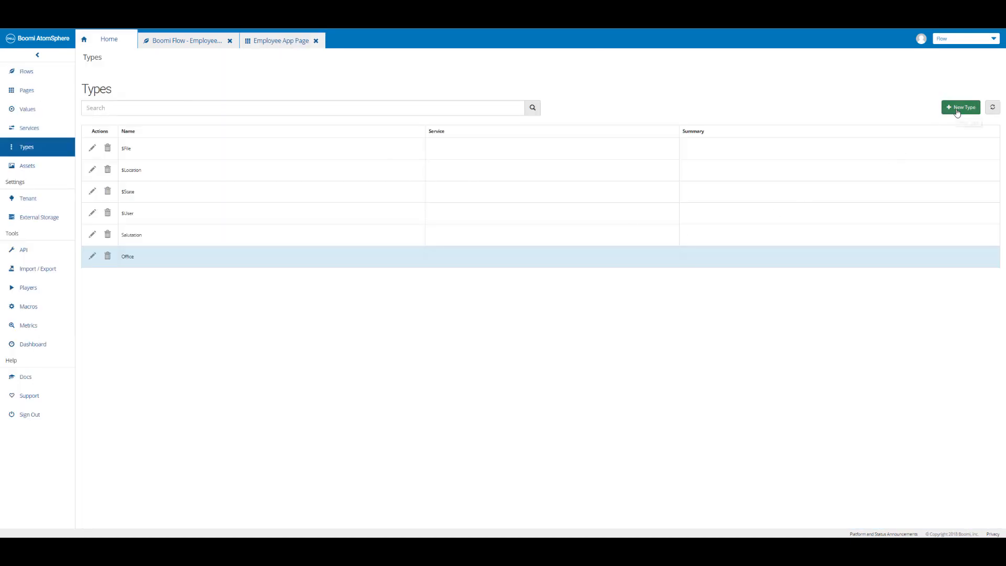
pyautogui.click(957, 113)
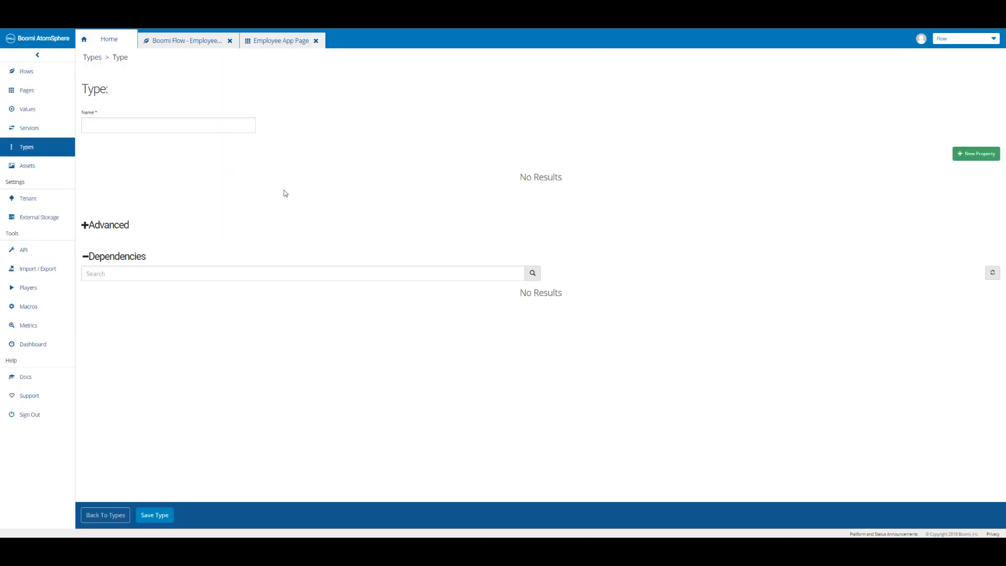
pyautogui.click(173, 129)
pyautogui.write('Work Phone')
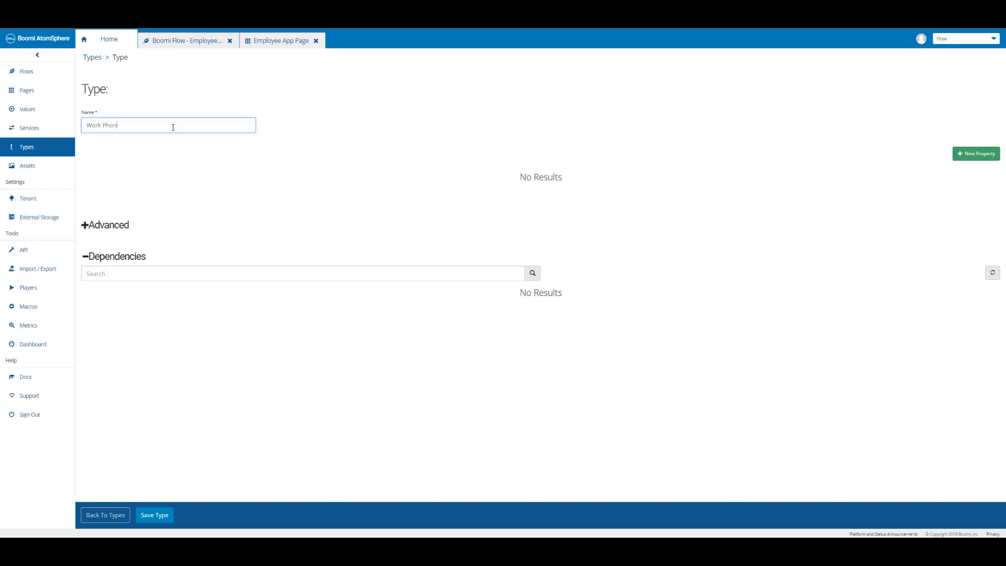
# Add a String property named Brand to the Work Phone type, apply it, and save the type.
pyautogui.click(978, 154)
pyautogui.click(141, 119)
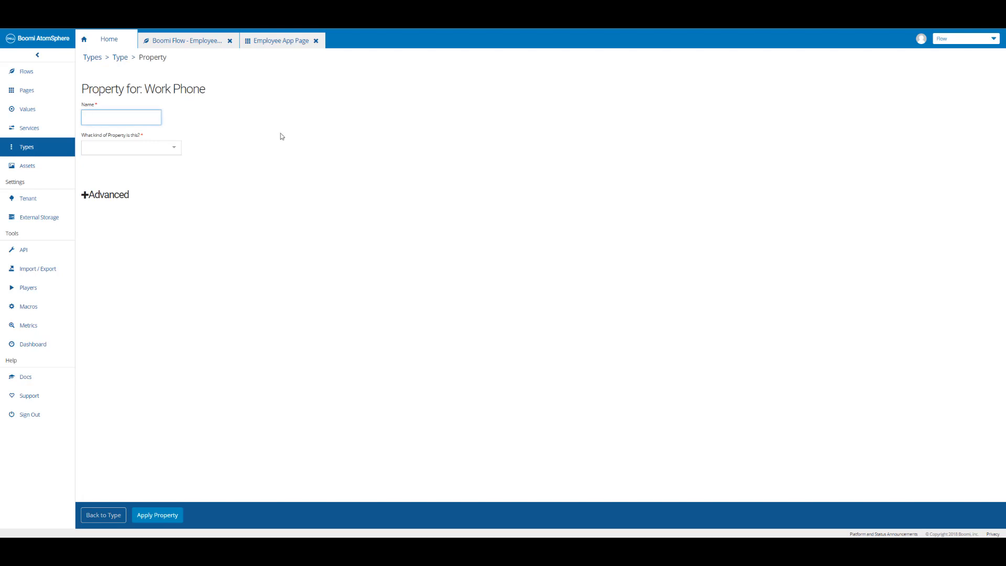
pyautogui.write('Brand')
pyautogui.click(168, 147)
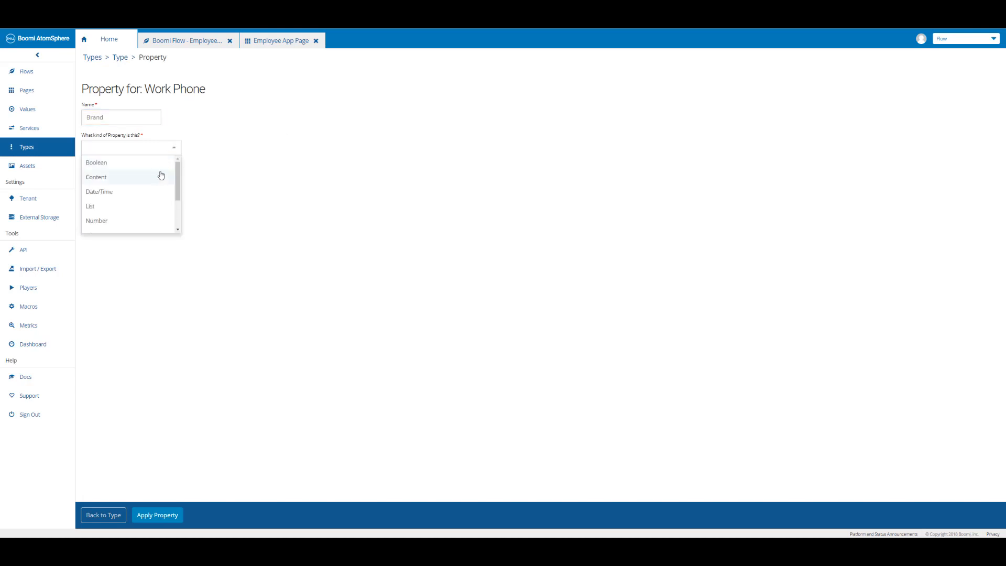
pyautogui.scroll(-1, 152, 209)
pyautogui.scroll(-1, 148, 214)
pyautogui.click(145, 213)
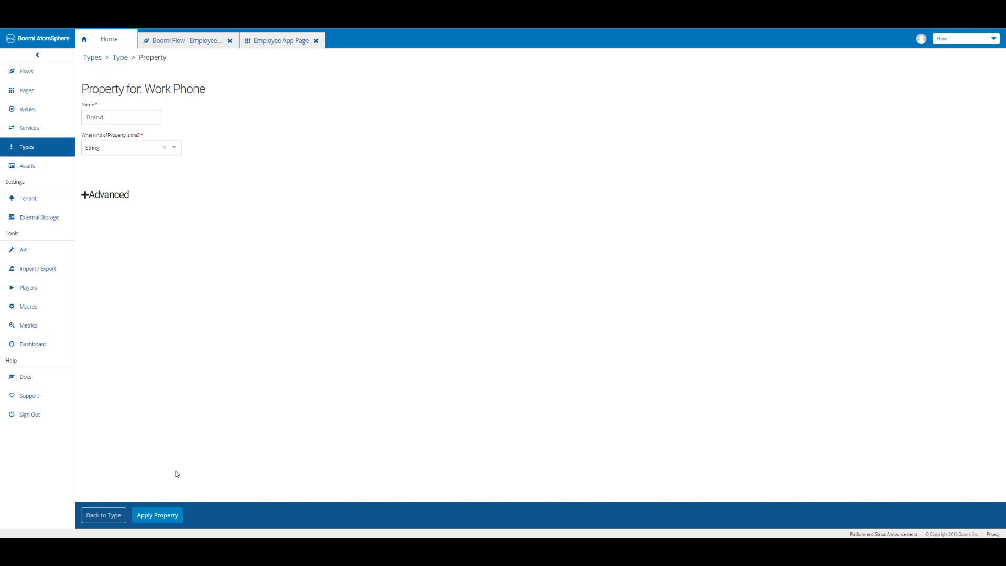
pyautogui.click(161, 516)
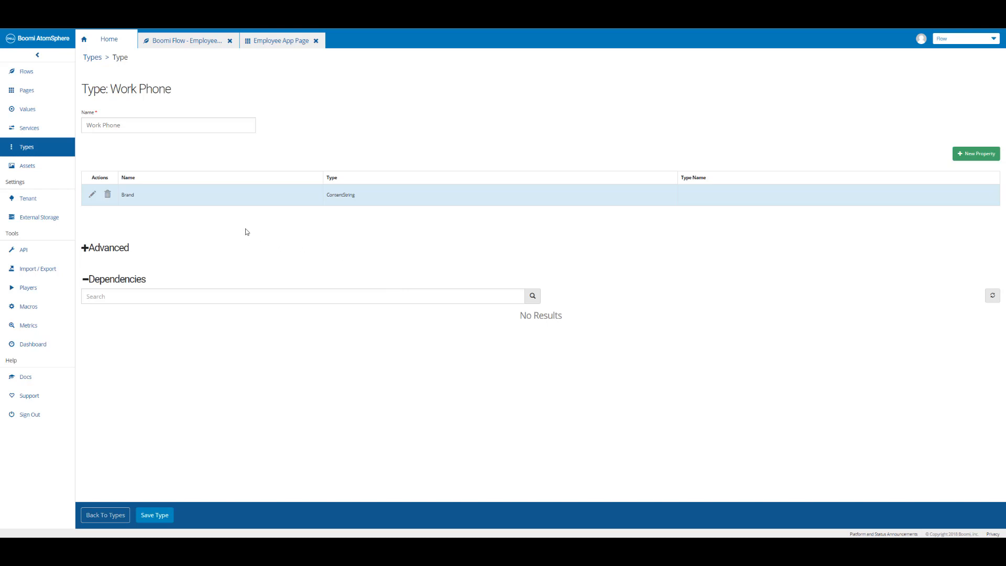
pyautogui.click(156, 518)
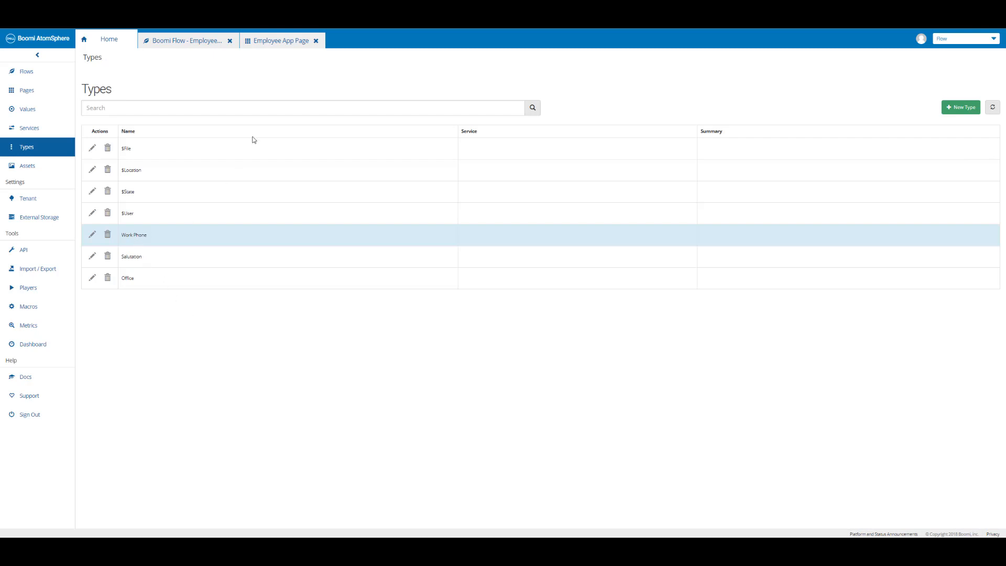
# Set the Phone Brand combobox's data type to Work Phone and source its data from a list value.
pyautogui.click(280, 42)
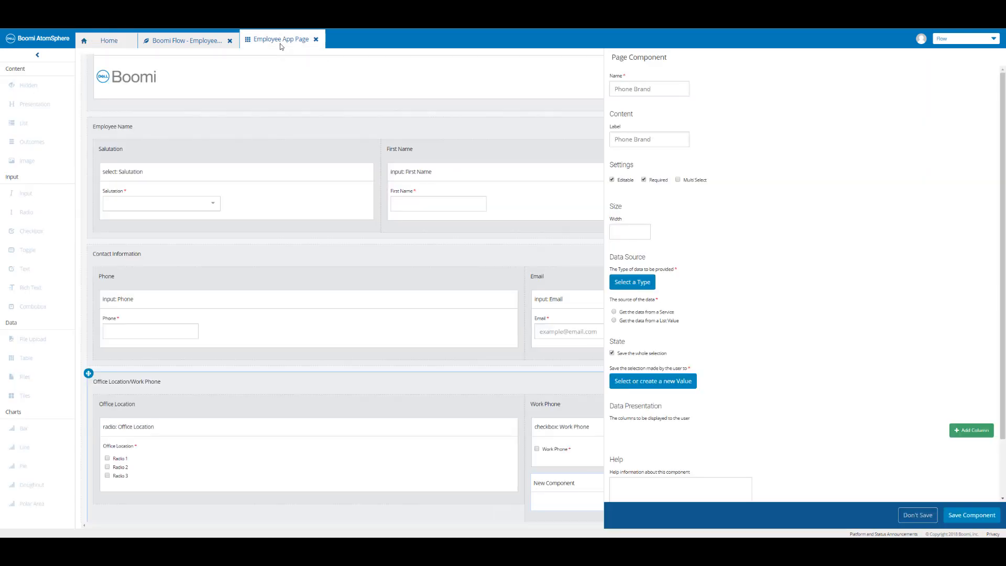
pyautogui.click(648, 283)
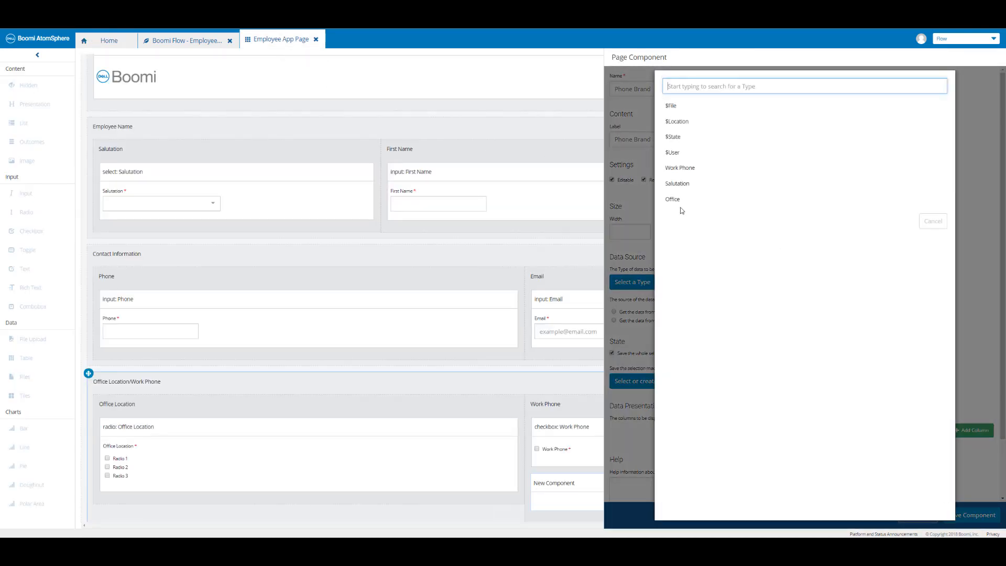
pyautogui.click(681, 171)
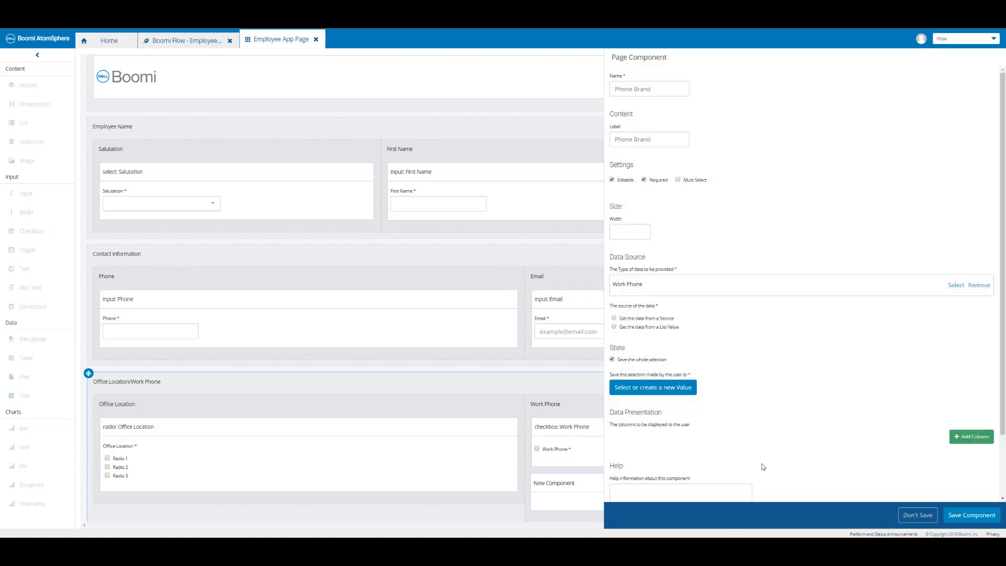
pyautogui.click(615, 328)
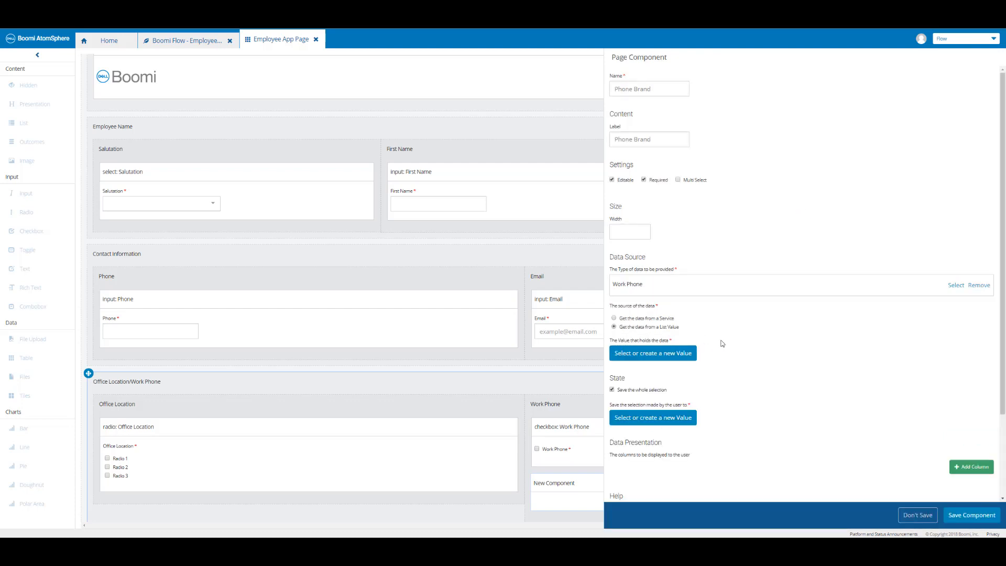
# Create a list value named Work Phone List with default Brand entries Brand 1, Brand 2 and Brand 3, and save it.
pyautogui.click(665, 354)
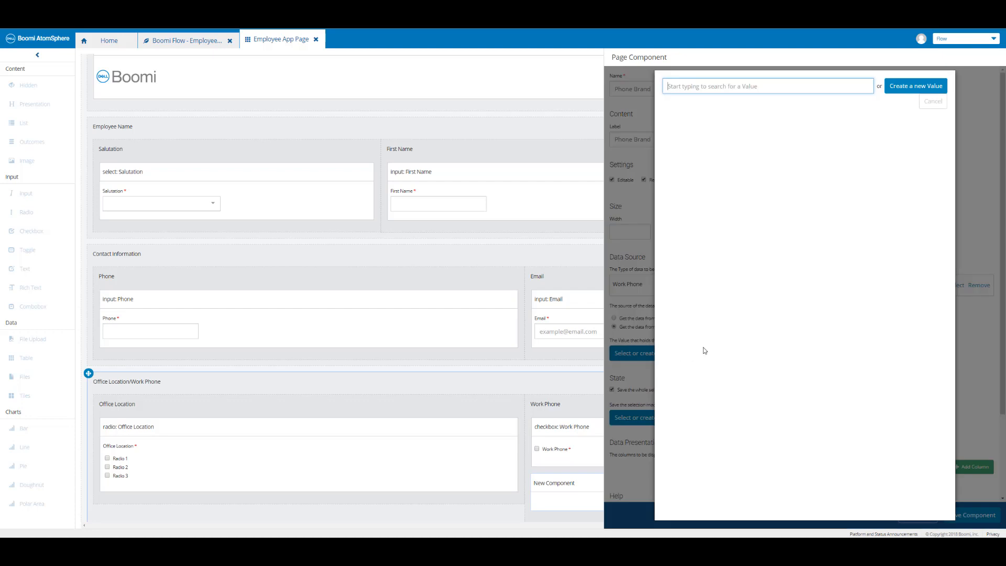
pyautogui.click(910, 92)
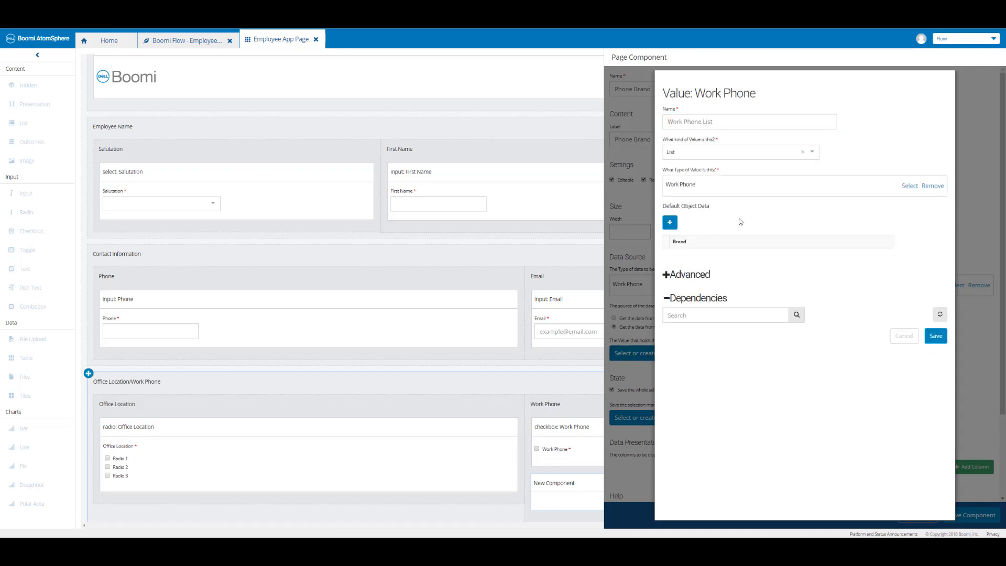
pyautogui.click(671, 227)
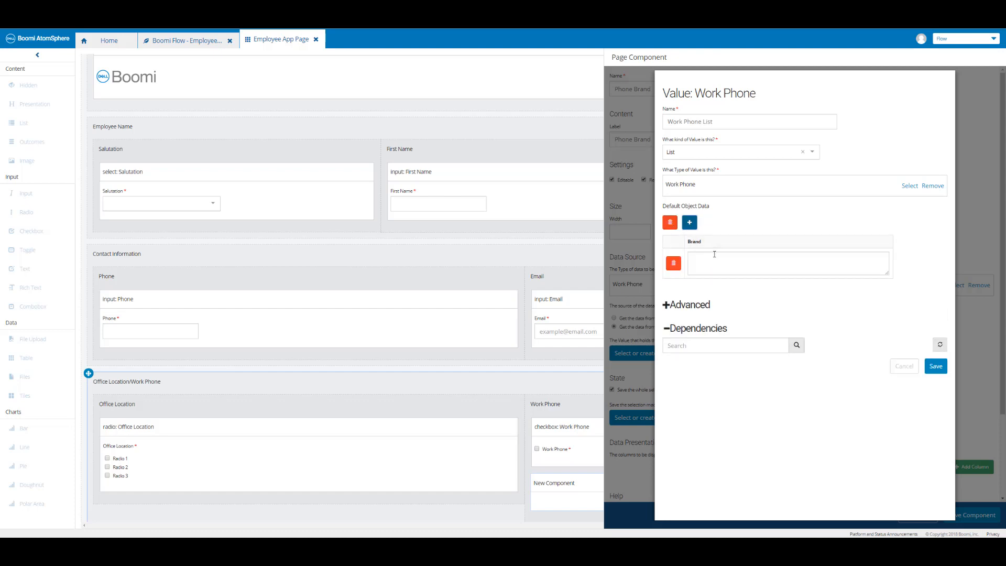
pyautogui.click(715, 255)
pyautogui.write('Bra')
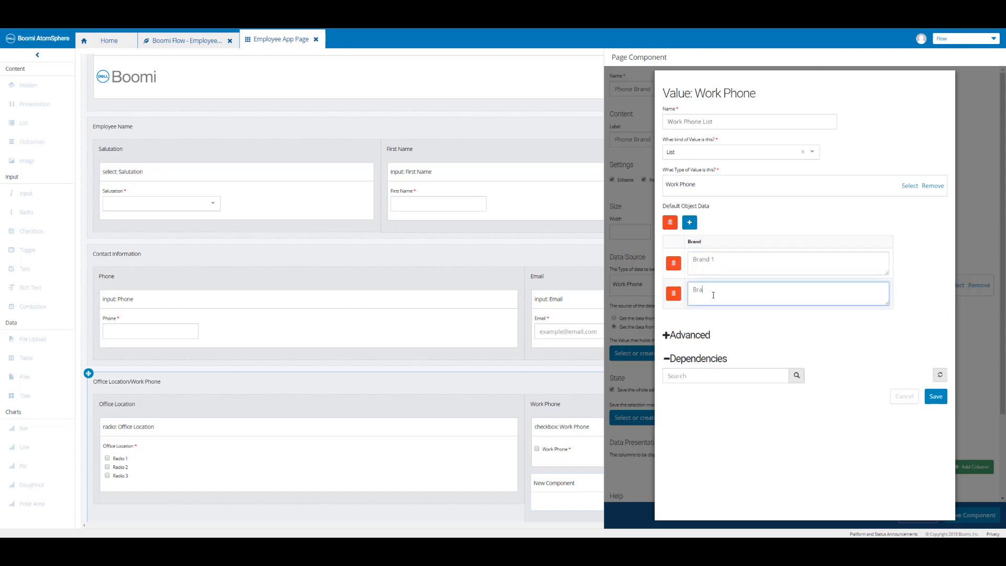
pyautogui.write('nd 2')
pyautogui.click(689, 221)
pyautogui.click(713, 320)
pyautogui.write('Brand')
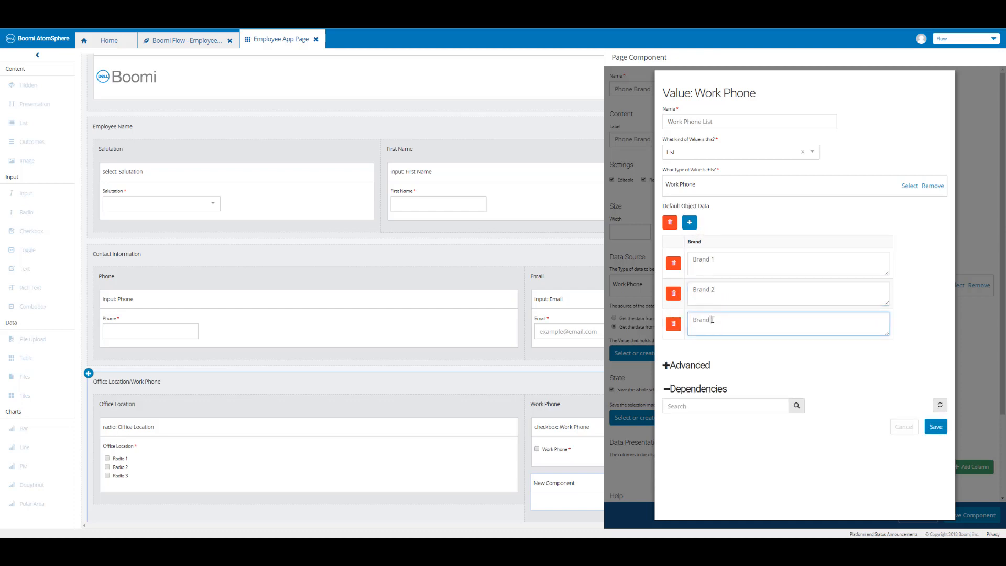
pyautogui.write(' 3')
pyautogui.click(943, 432)
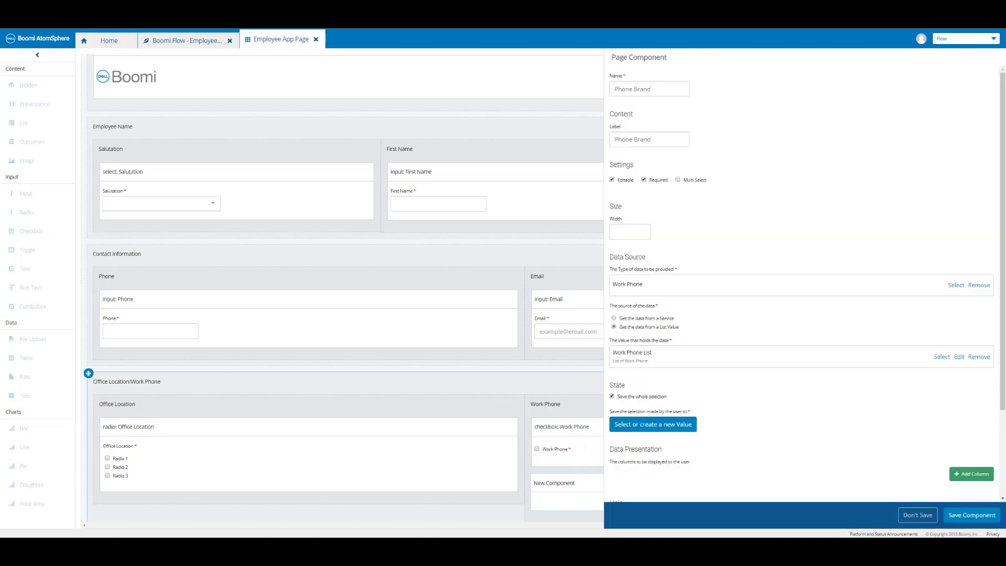
# Create an object value named Work Phone Selection to store the combobox selection and save it.
pyautogui.click(680, 428)
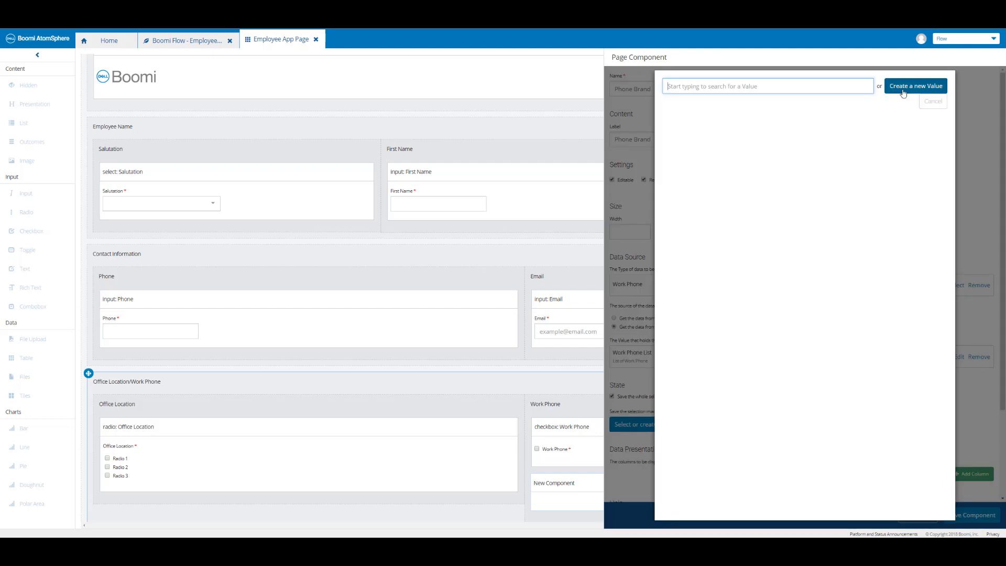
pyautogui.click(904, 89)
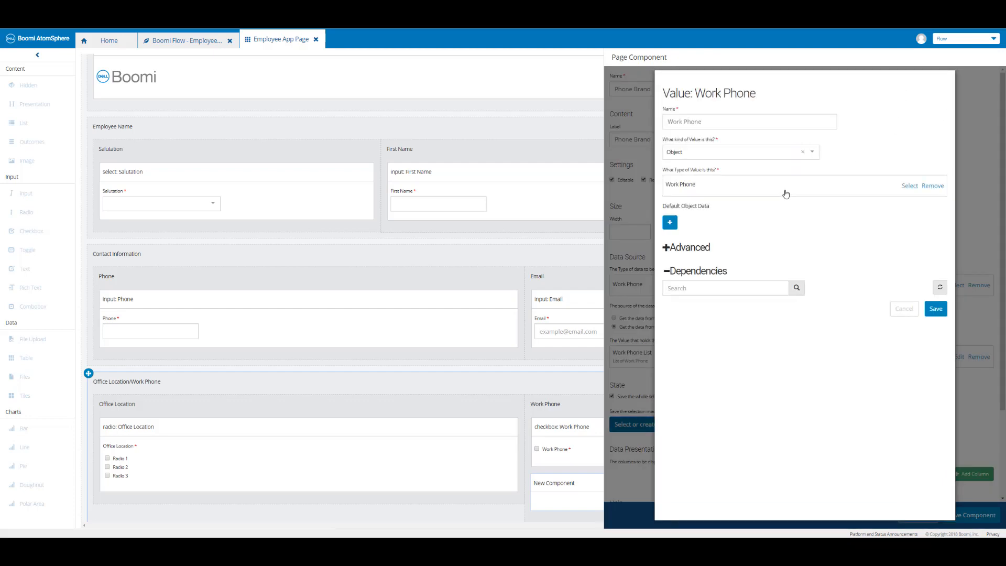
pyautogui.click(737, 121)
pyautogui.write('Selection')
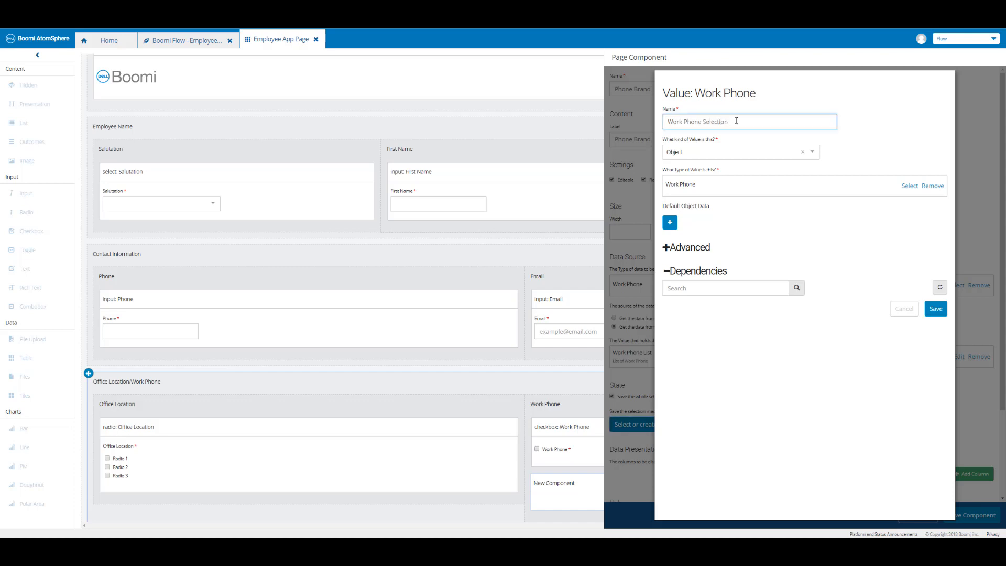
pyautogui.click(938, 310)
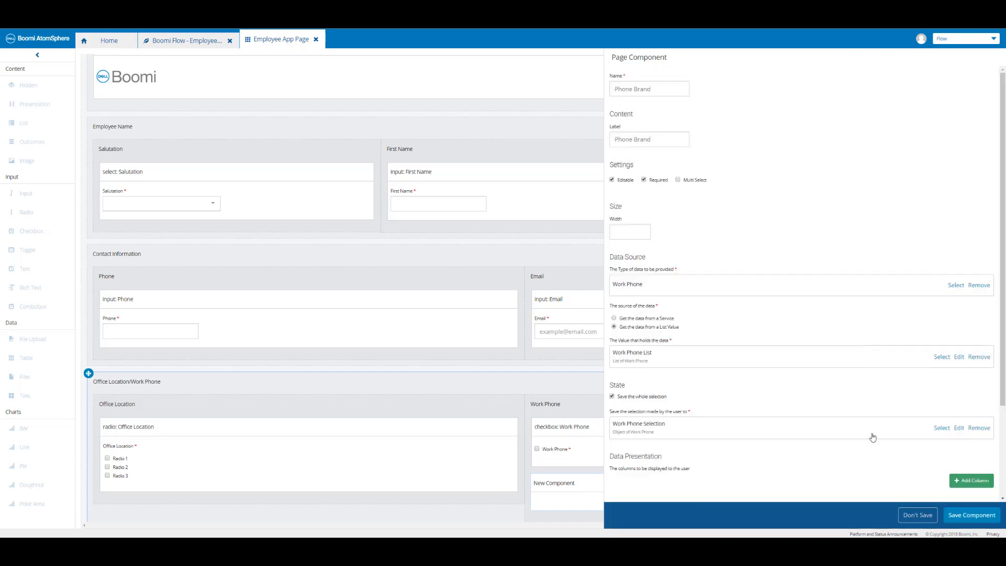
# Add a display column for the Brand property to the combobox, and save both the component and the page.
pyautogui.click(968, 487)
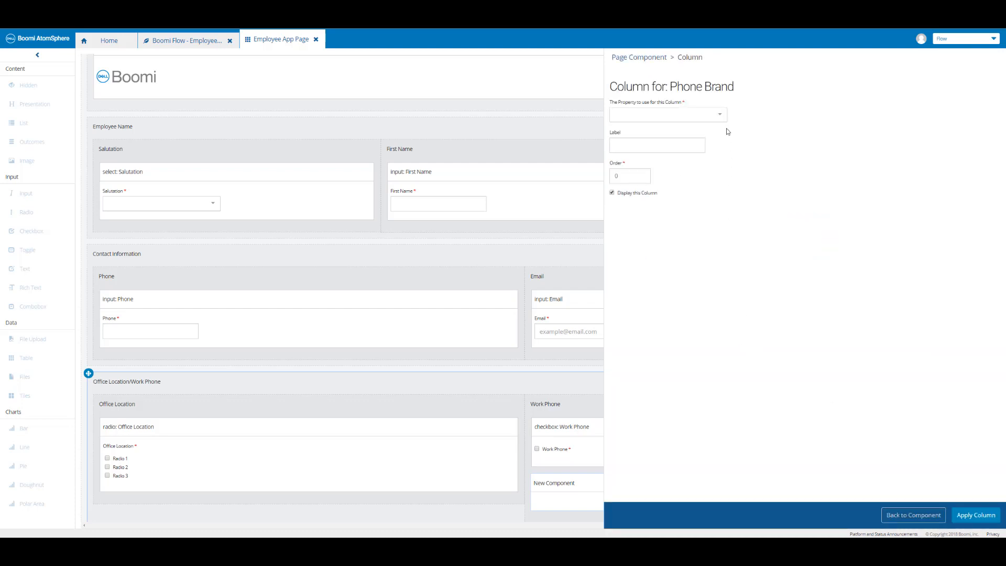
pyautogui.click(722, 122)
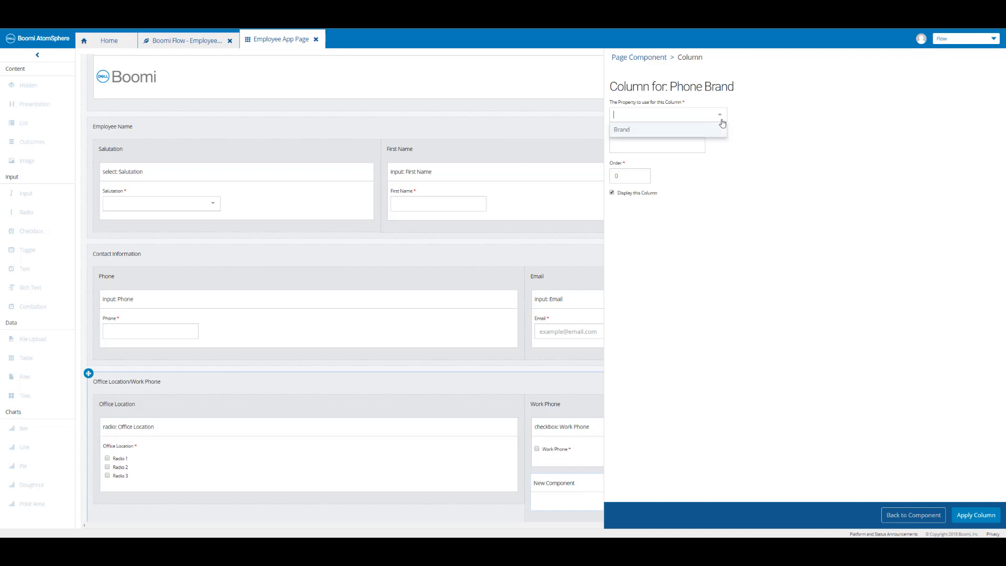
pyautogui.click(648, 131)
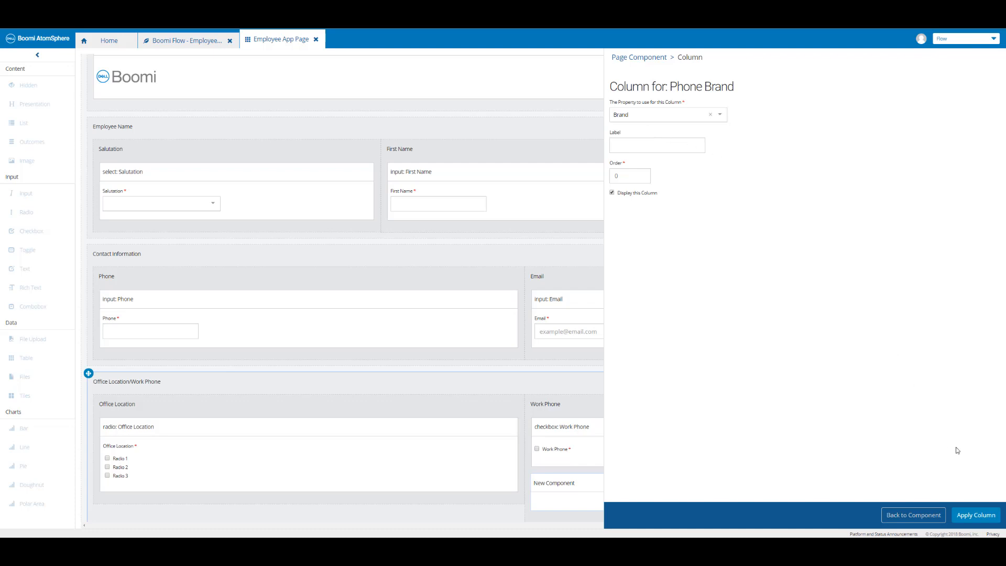
pyautogui.click(964, 510)
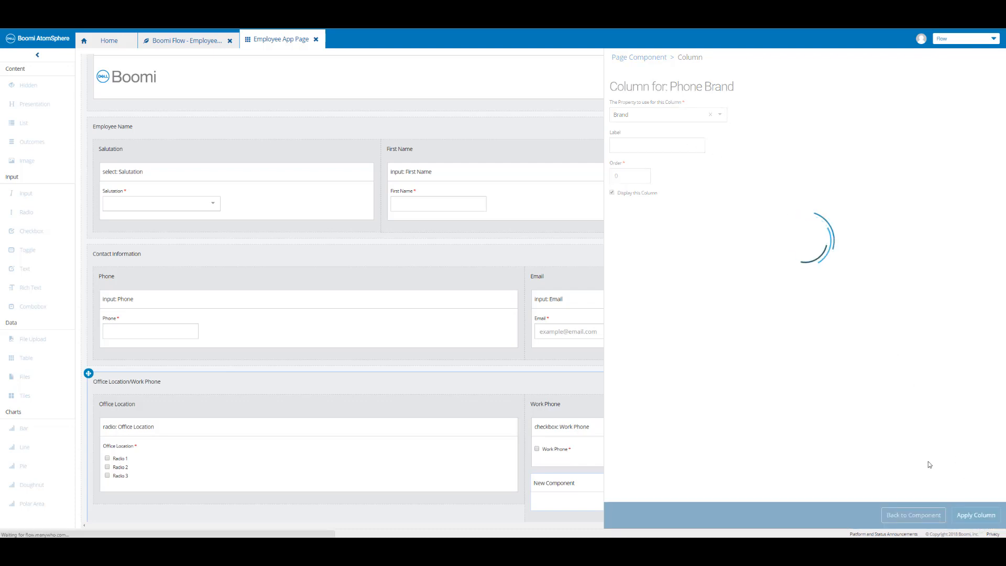
pyautogui.scroll(-2, 903, 449)
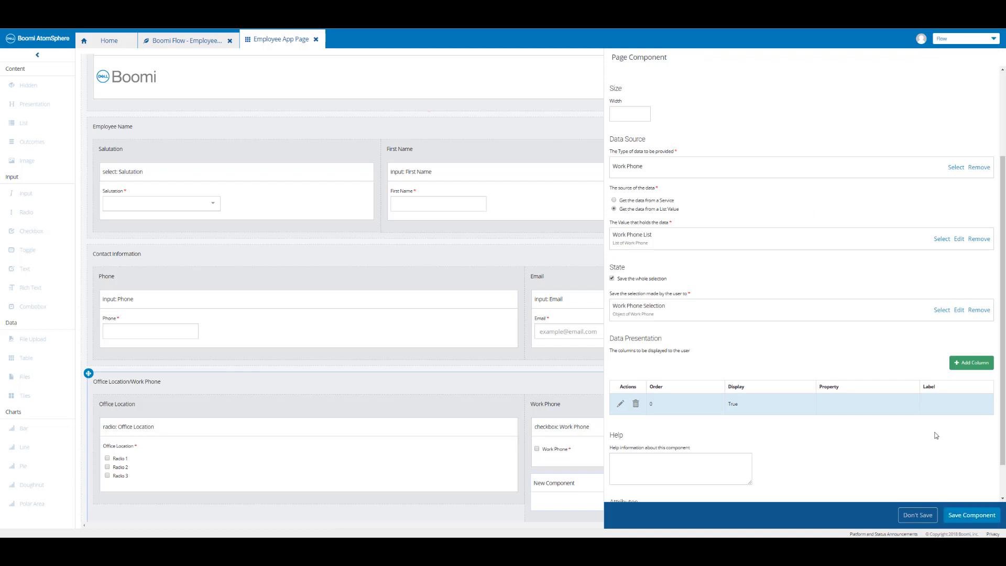
pyautogui.click(973, 515)
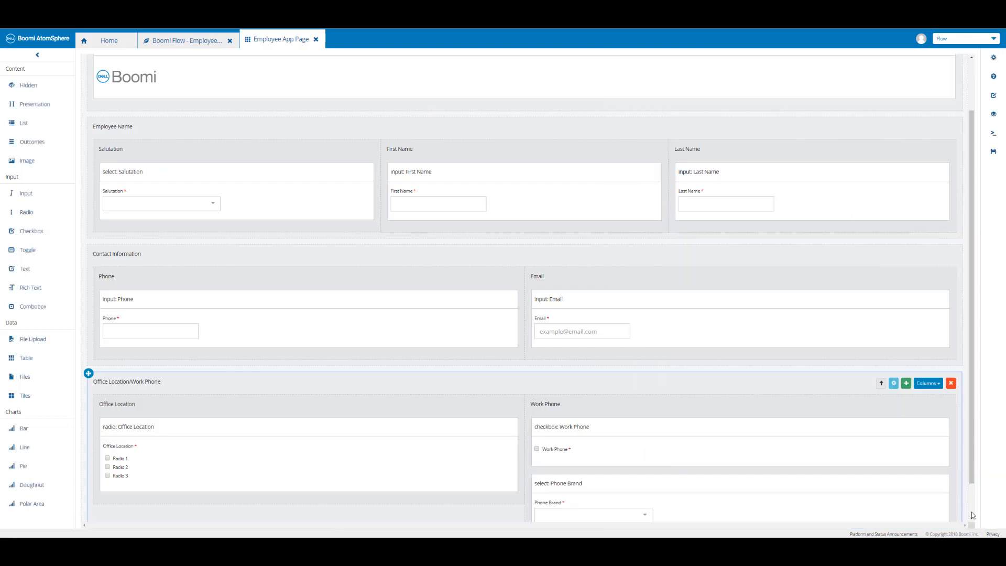
pyautogui.scroll(-1, 772, 420)
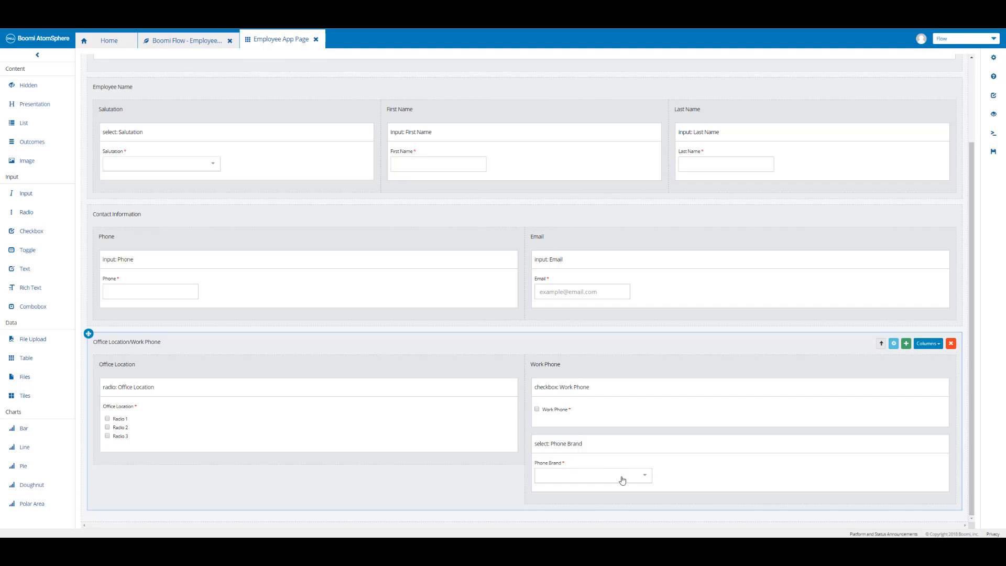
pyautogui.click(994, 157)
# Create a basic page condition making Phone Brand visible when Work Phone is true, and save it.
pyautogui.click(994, 98)
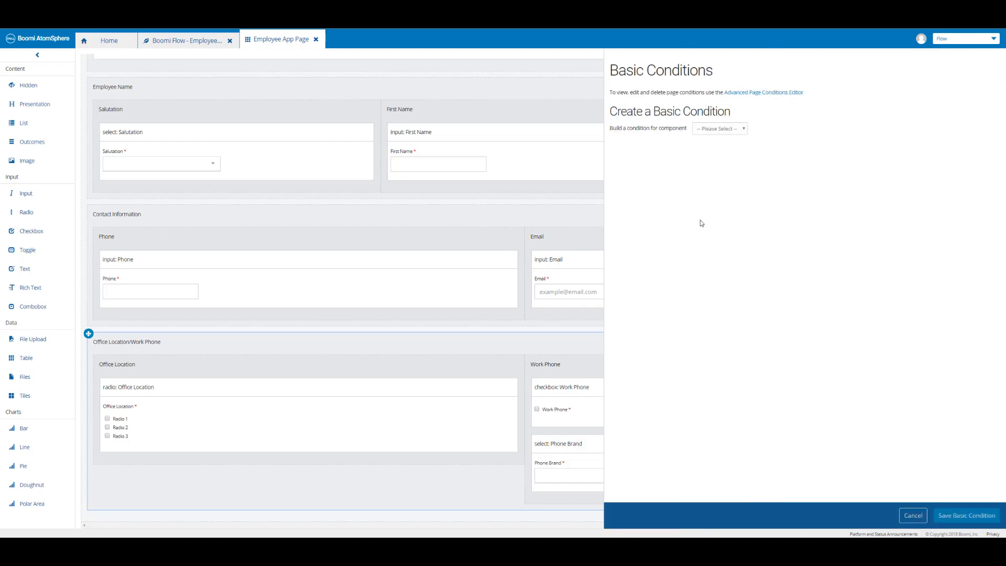
pyautogui.click(720, 129)
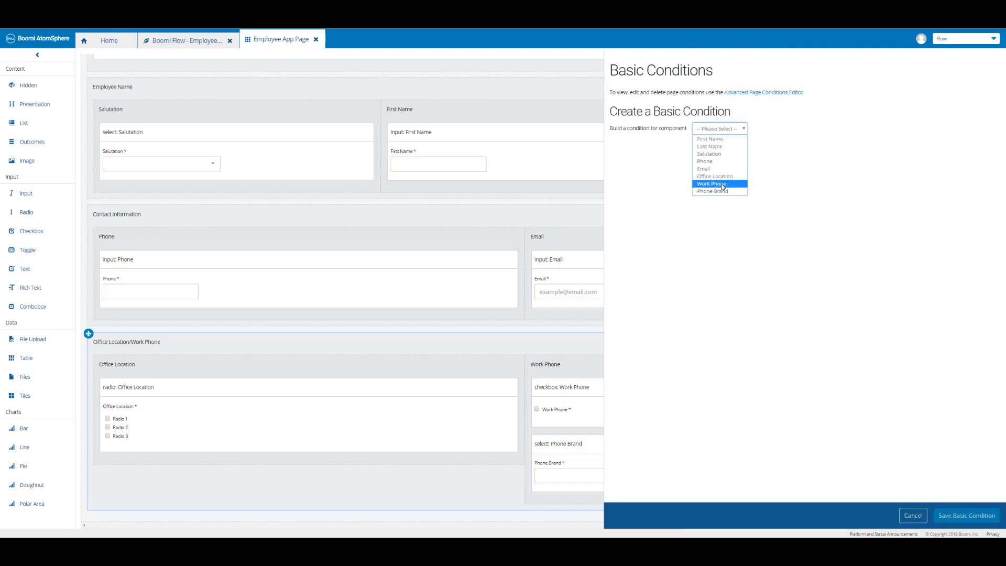
pyautogui.click(722, 184)
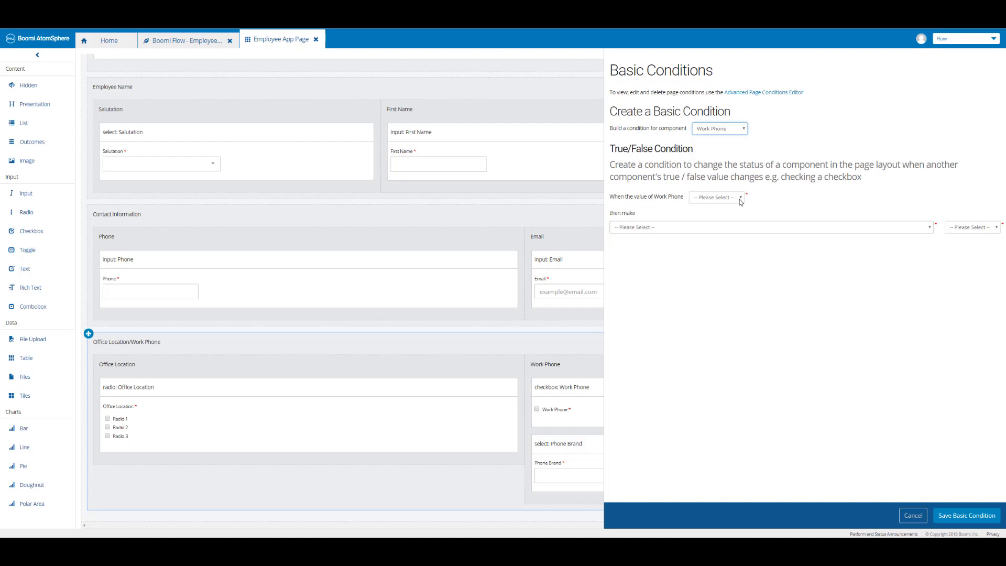
pyautogui.click(740, 201)
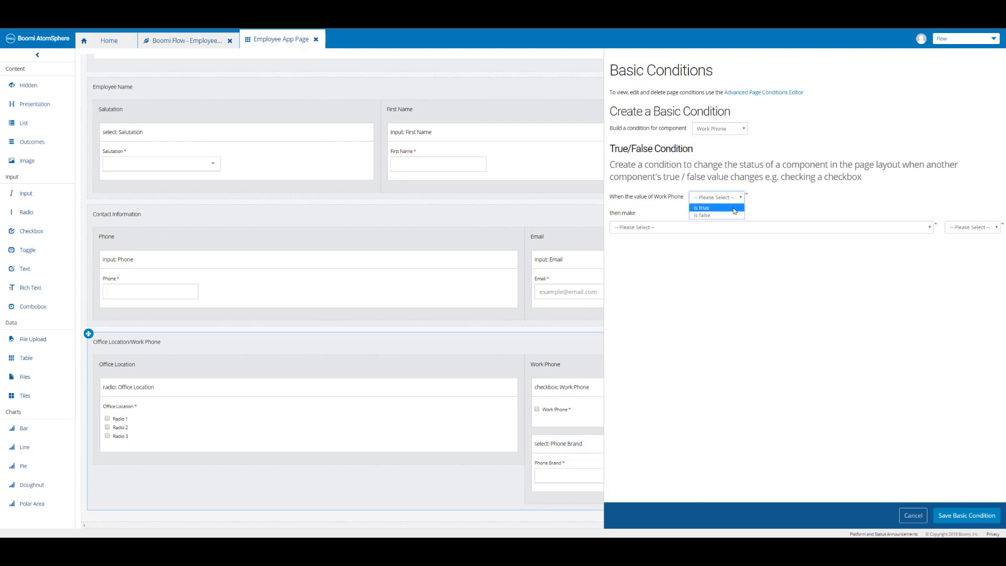
pyautogui.click(735, 209)
pyautogui.click(895, 231)
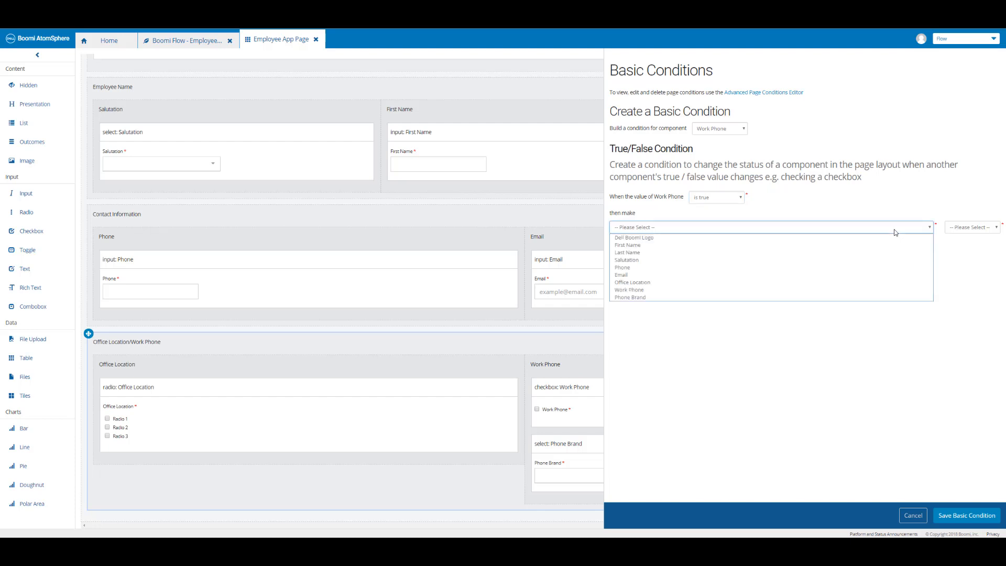
pyautogui.click(671, 297)
pyautogui.click(975, 228)
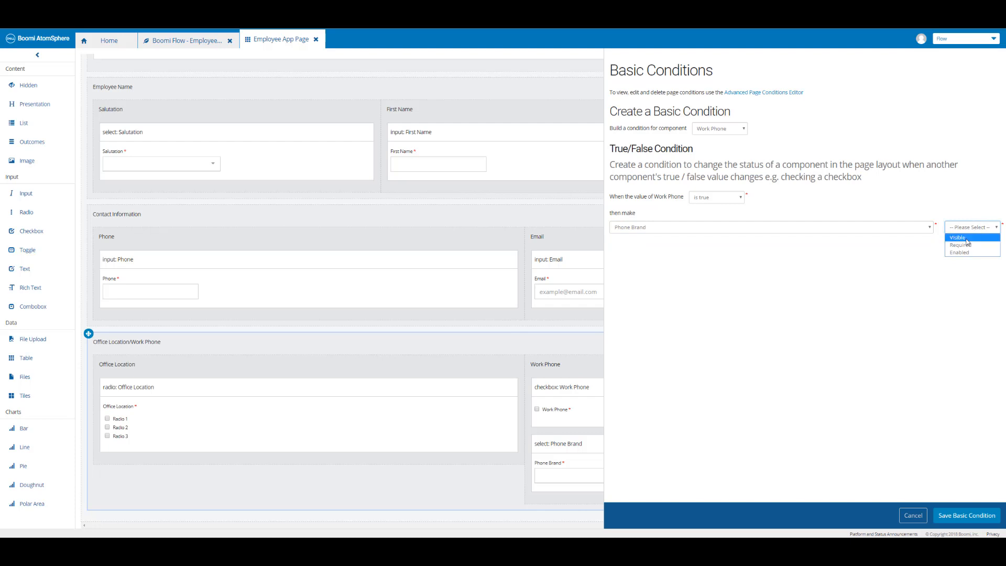
pyautogui.click(968, 242)
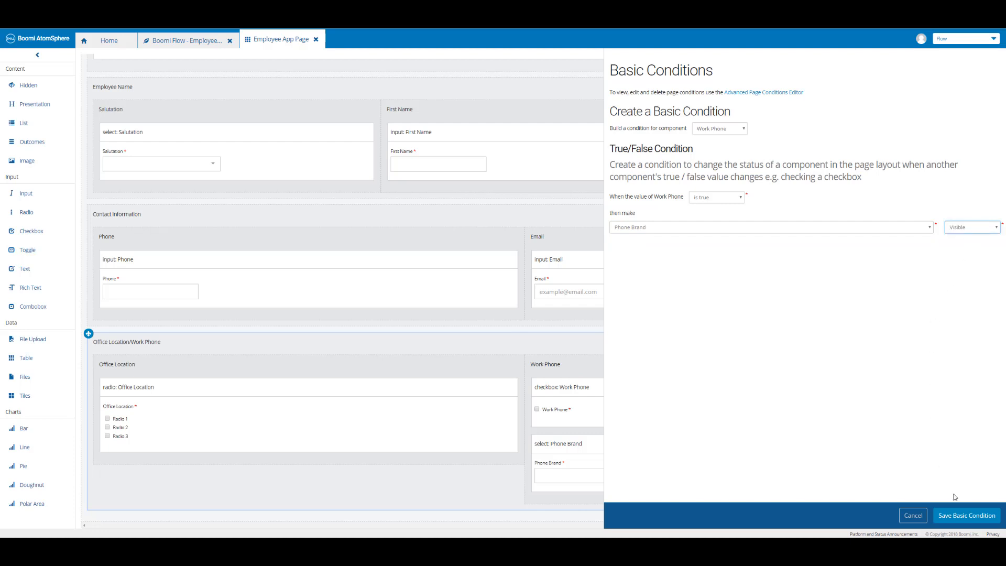
pyautogui.click(955, 518)
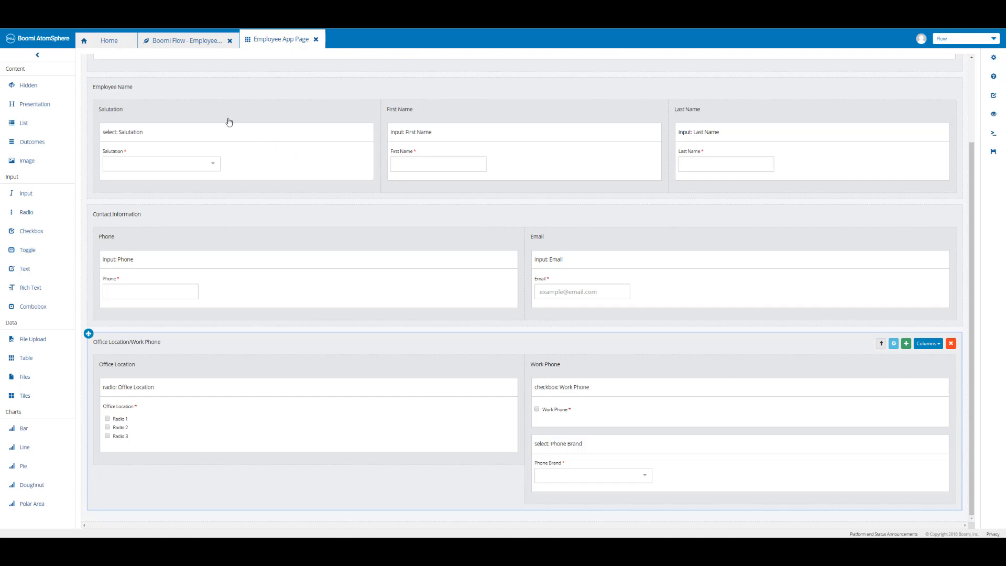
# Publish the flow with the comment "Boomi Flow - Page Element - Radio, CheckBox, Page Condition" and run it.
pyautogui.click(180, 42)
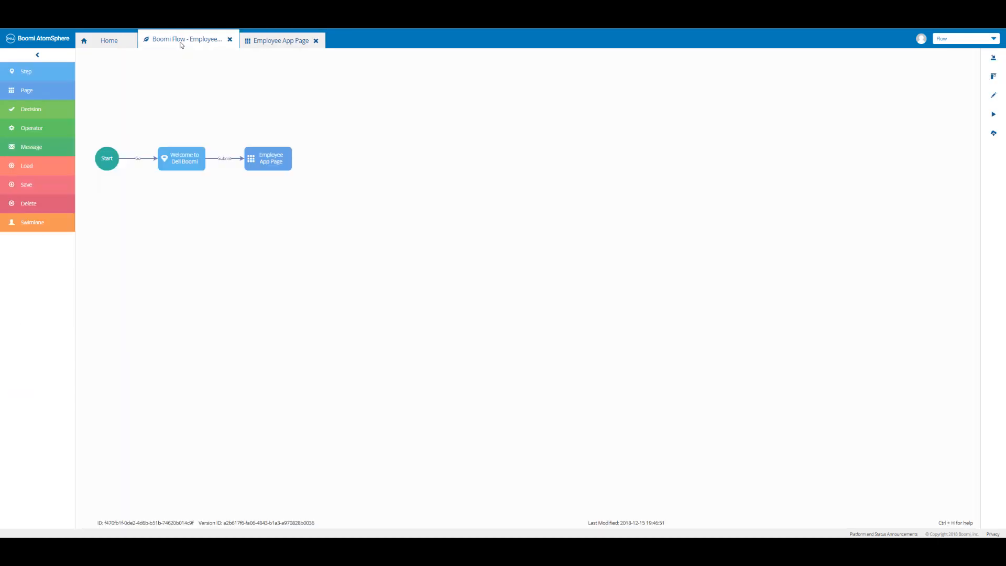
pyautogui.click(994, 134)
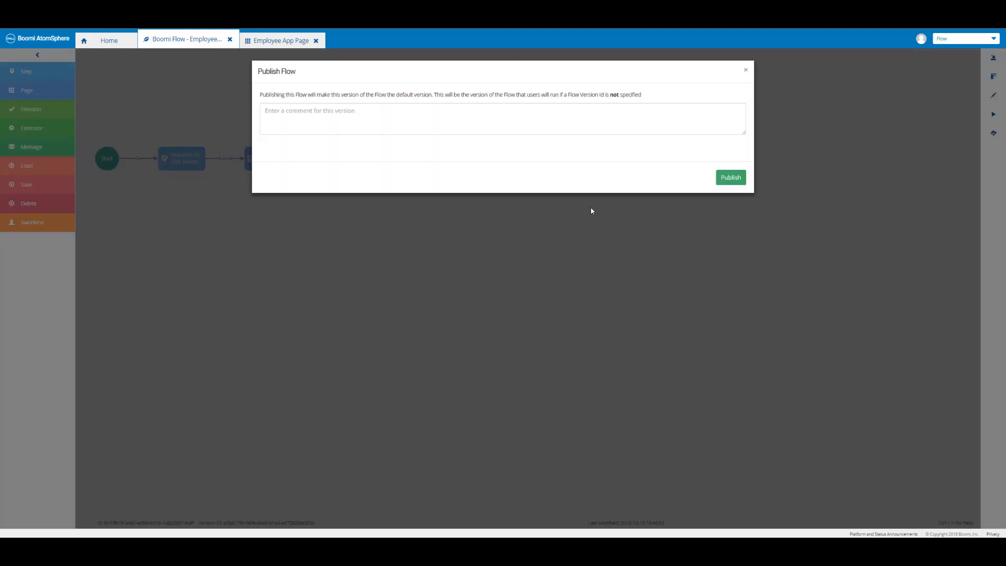
pyautogui.click(432, 113)
pyautogui.write('Boomi Flow - Page Element - Radio, Checkbox, Page Condition')
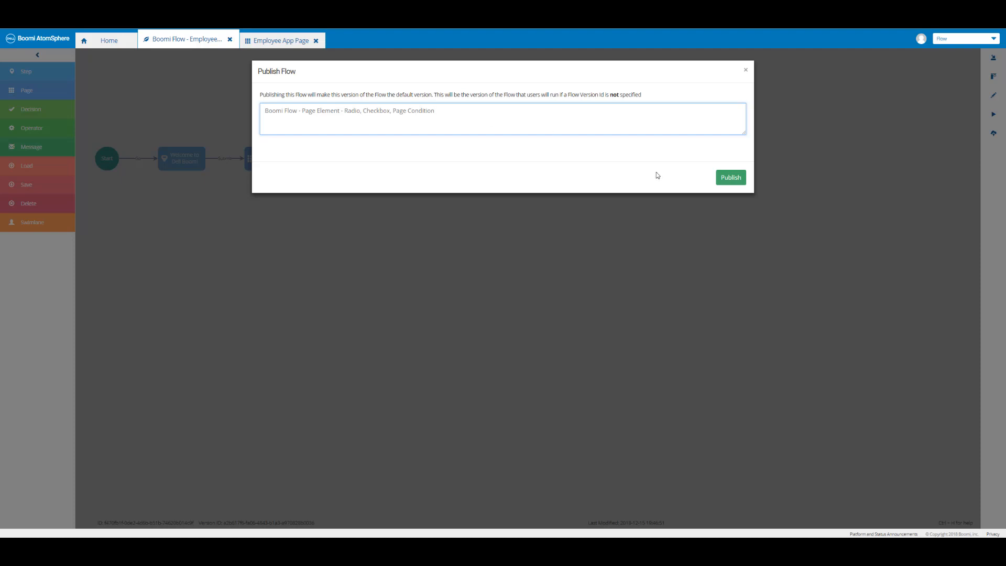
pyautogui.click(727, 180)
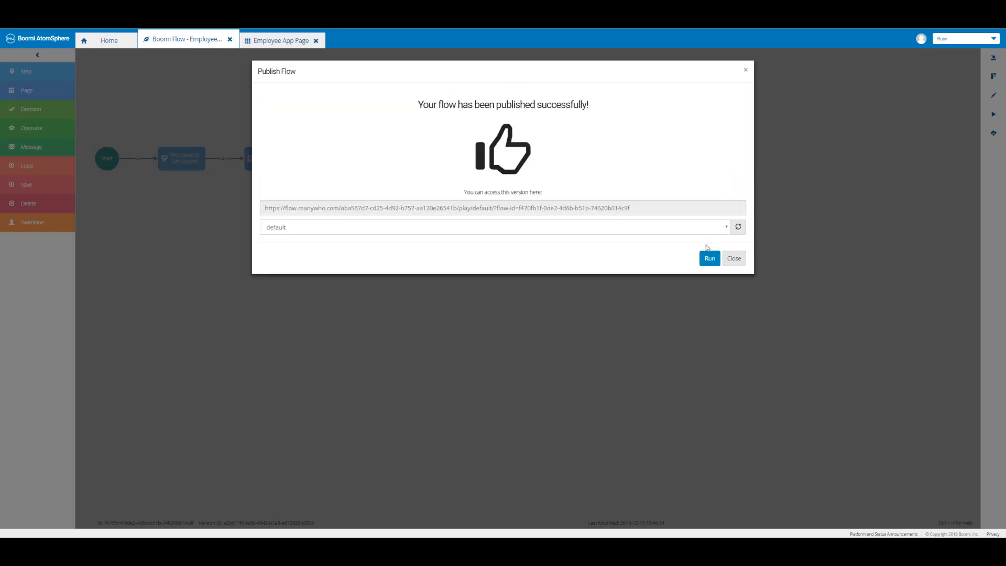
pyautogui.click(709, 259)
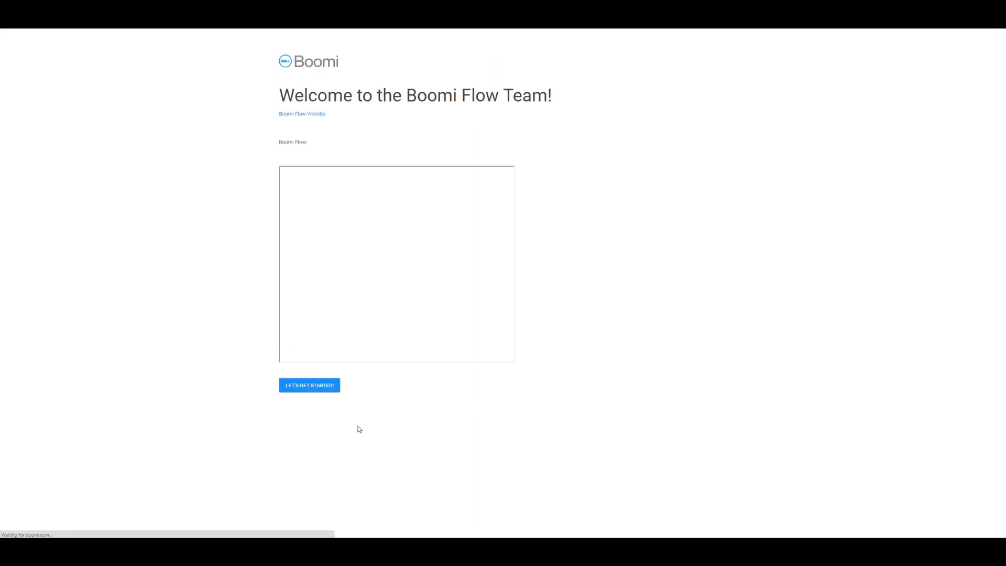
# Start the running flow and choose Chesterbrook (HQ) as the office location.
pyautogui.click(309, 386)
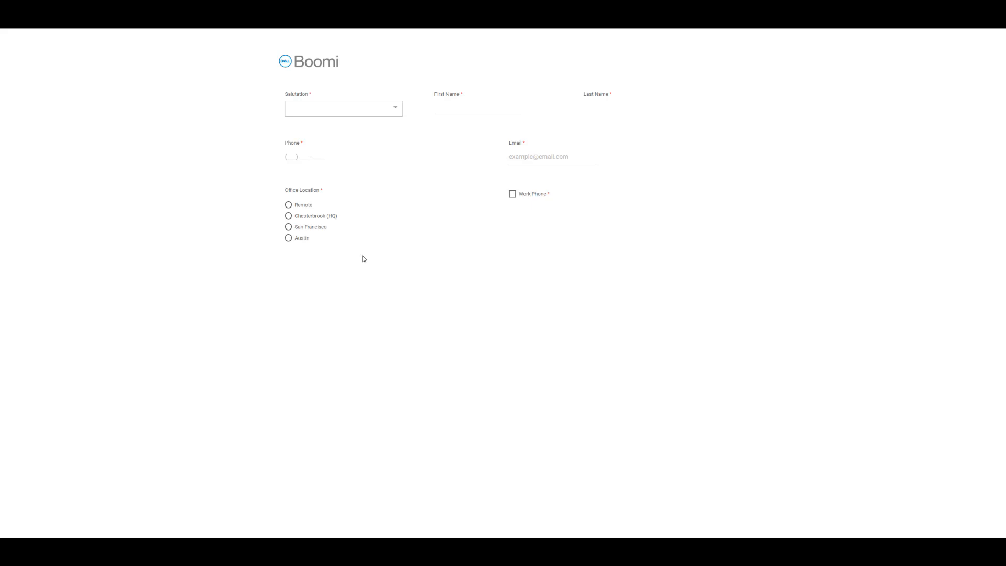
pyautogui.click(289, 207)
pyautogui.click(289, 218)
# Test the page condition by ticking Work Phone, picking Brand 2 as the phone brand, and unticking Work Phone again.
pyautogui.click(513, 194)
pyautogui.click(548, 227)
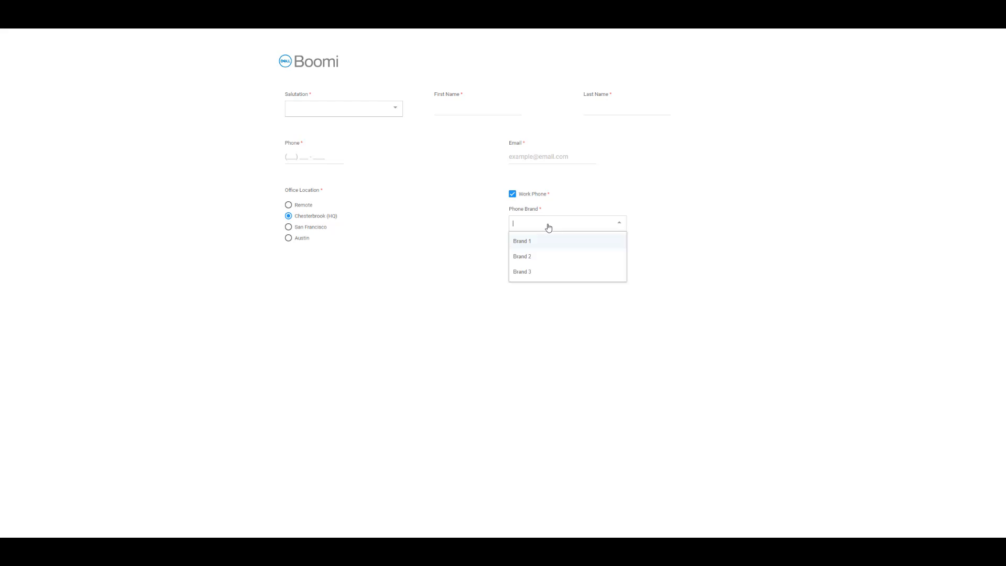
pyautogui.click(534, 260)
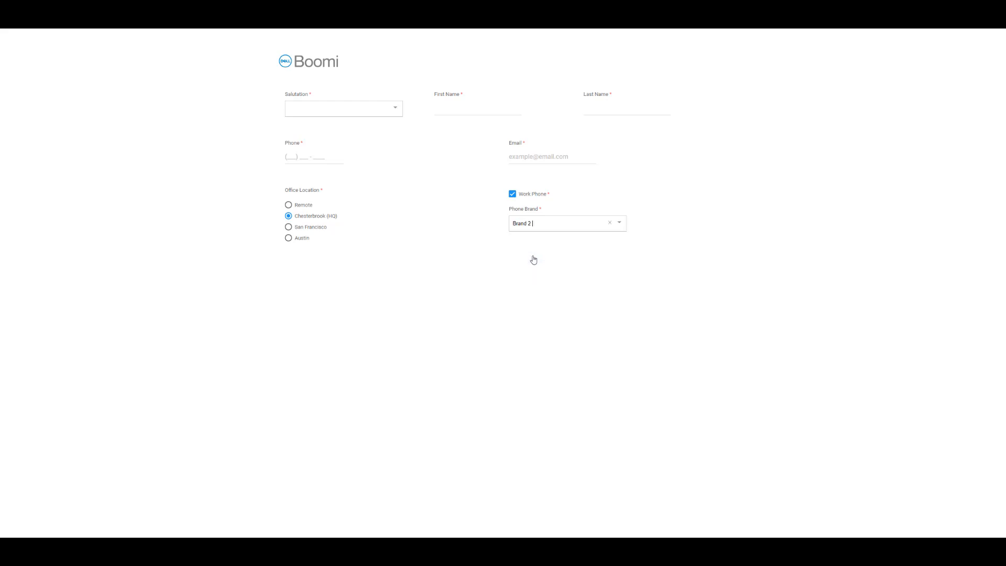
pyautogui.click(512, 197)
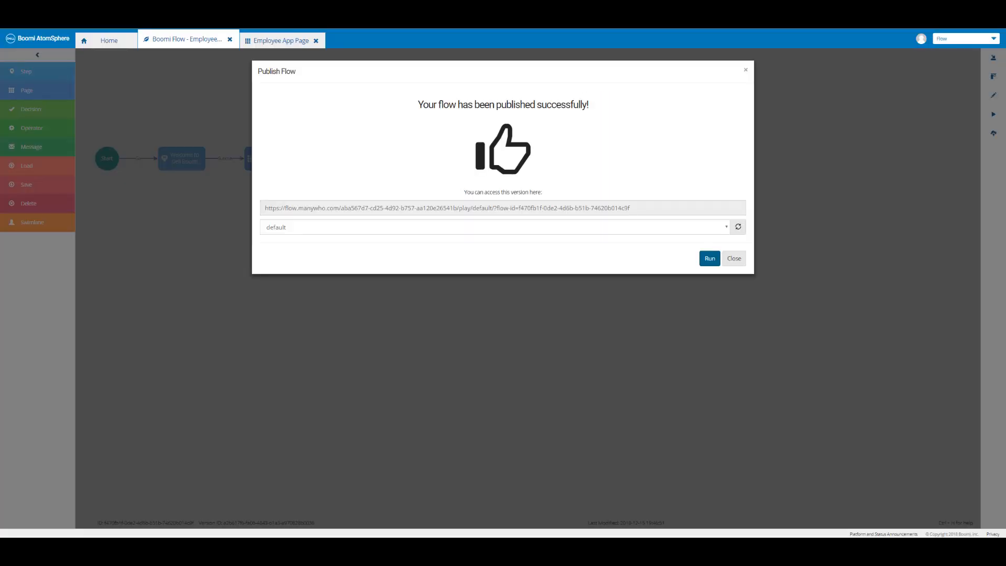
# Close the Publish Flow dialog.
pyautogui.click(732, 262)
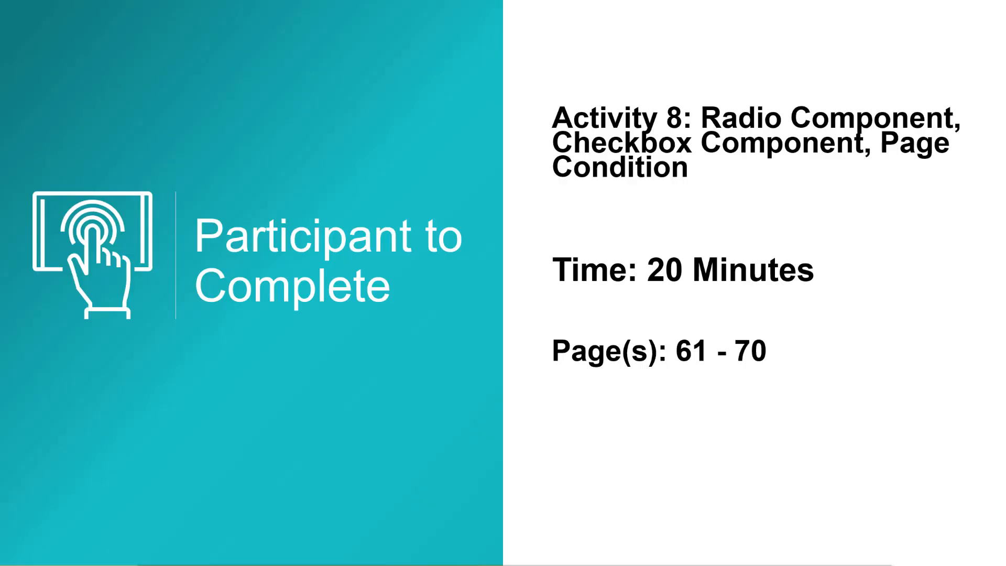